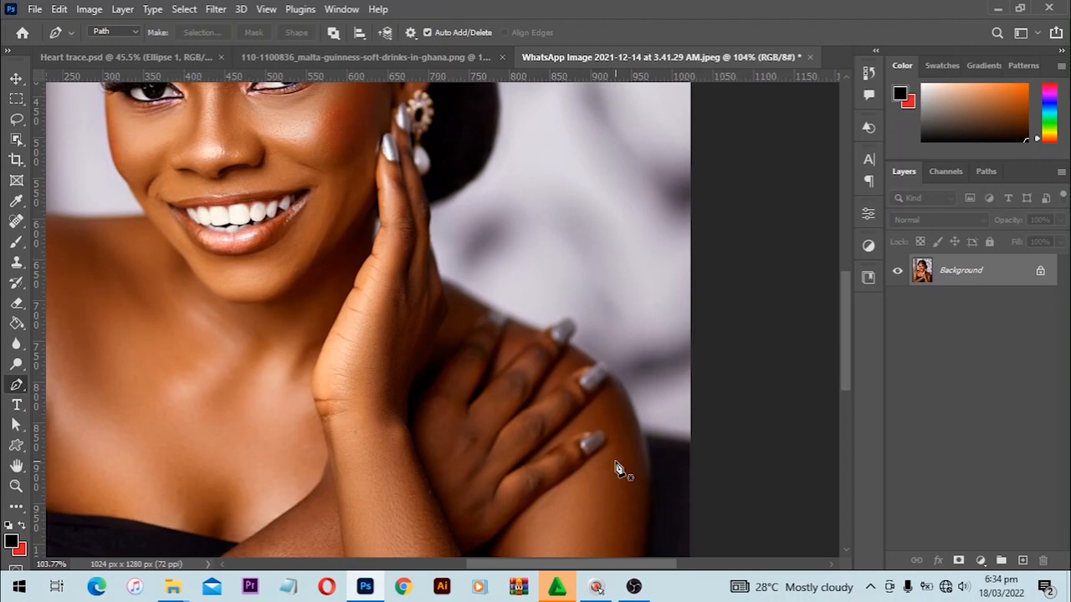
Unlock the Background layer of the portrait so it becomes a regular editable layer
scroll(586, 334, up, 4)
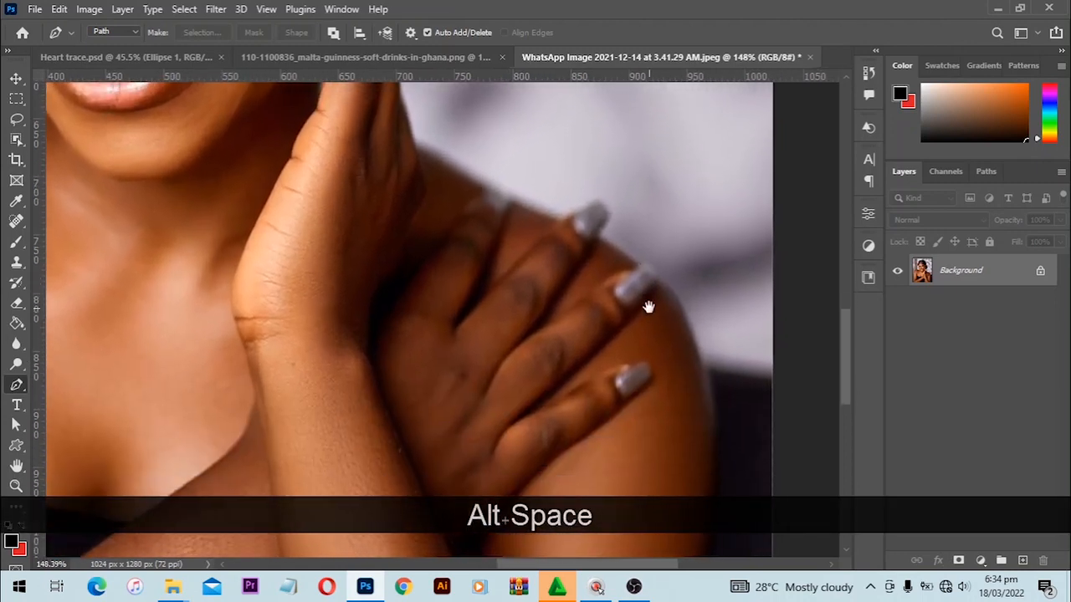
key(ctrl+0)
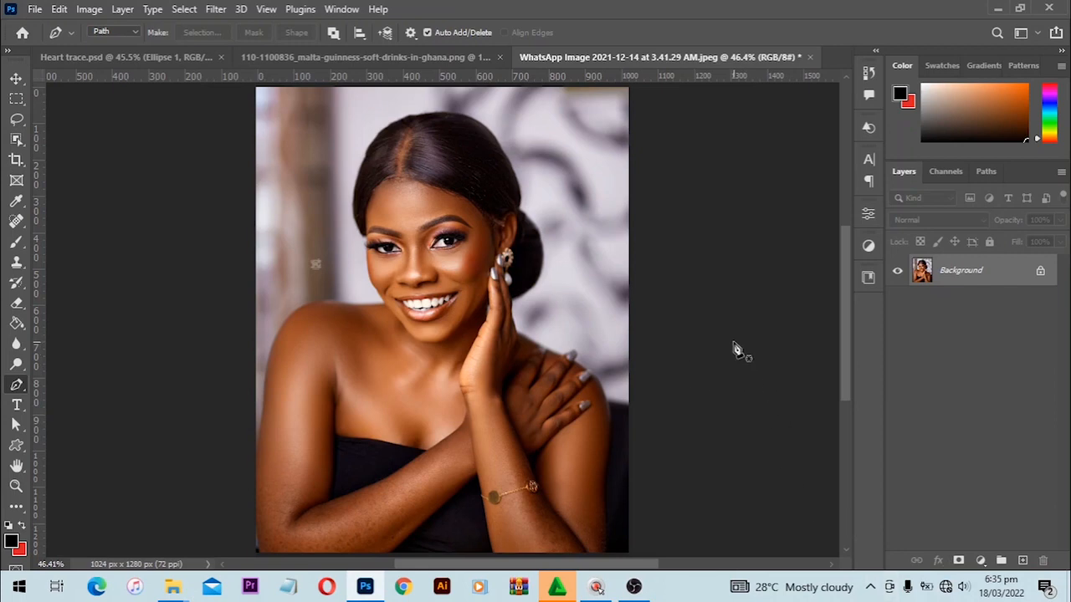
click(1040, 275)
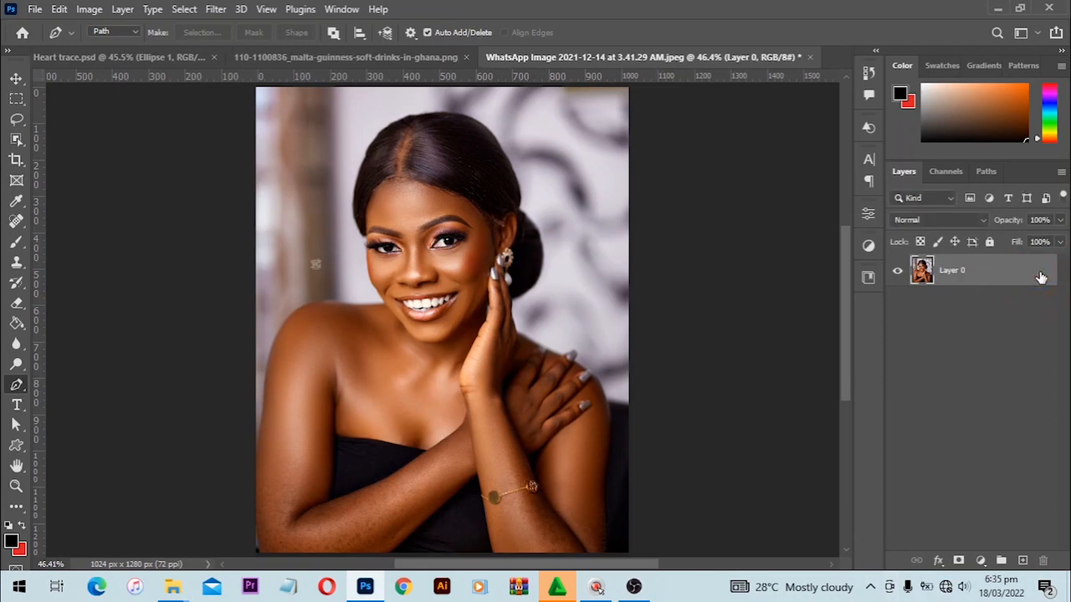
key(ctrl+z)
drag(1041, 276, 1047, 561)
Show the layer's properties and apply the Remove Background quick action to the portrait
click(342, 10)
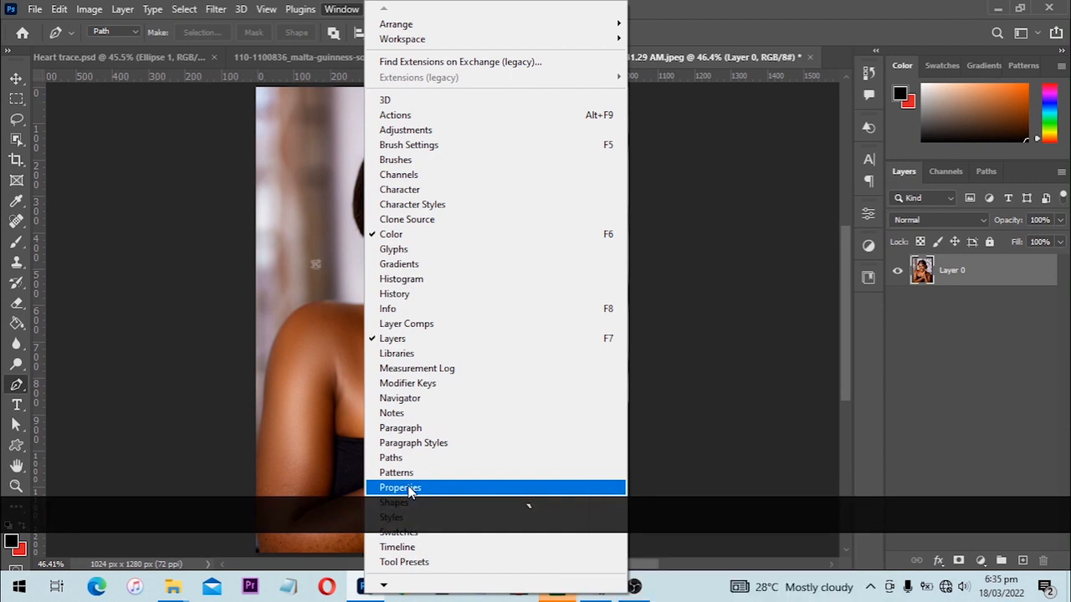
click(410, 489)
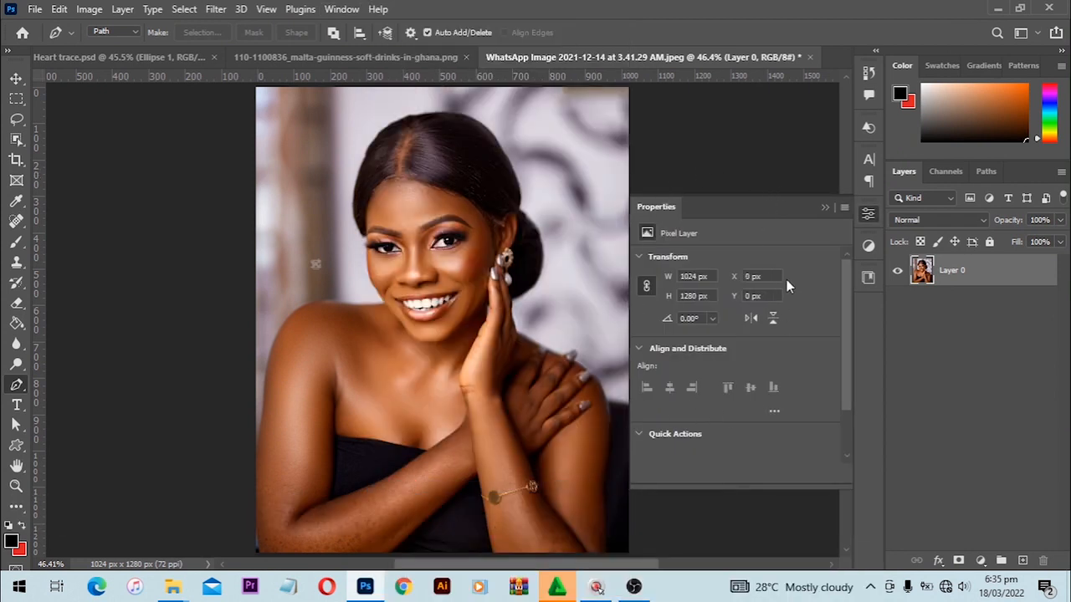
scroll(776, 317, down, 3)
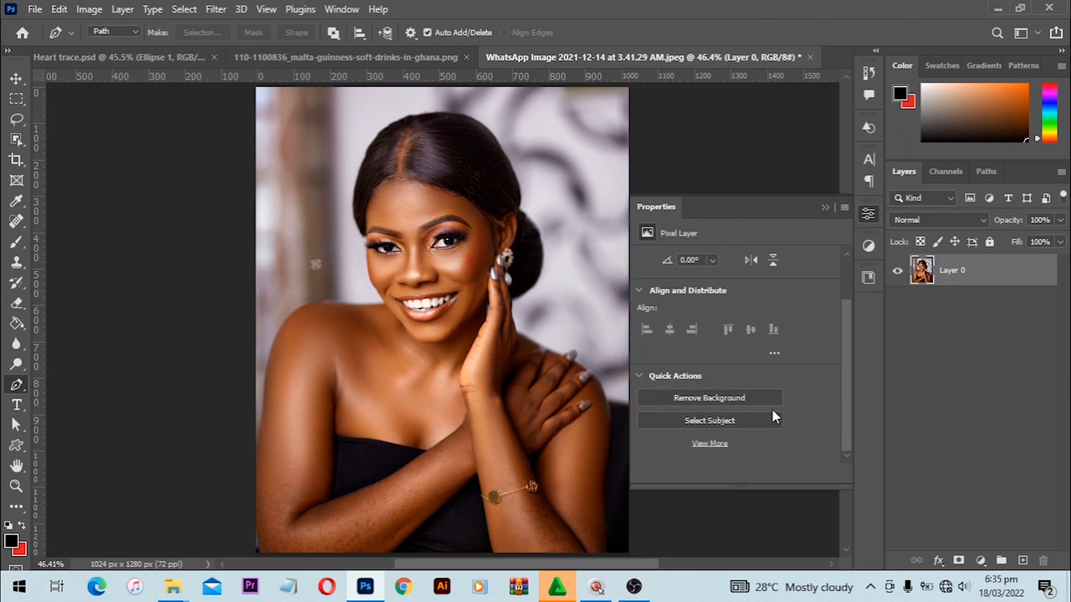
click(728, 399)
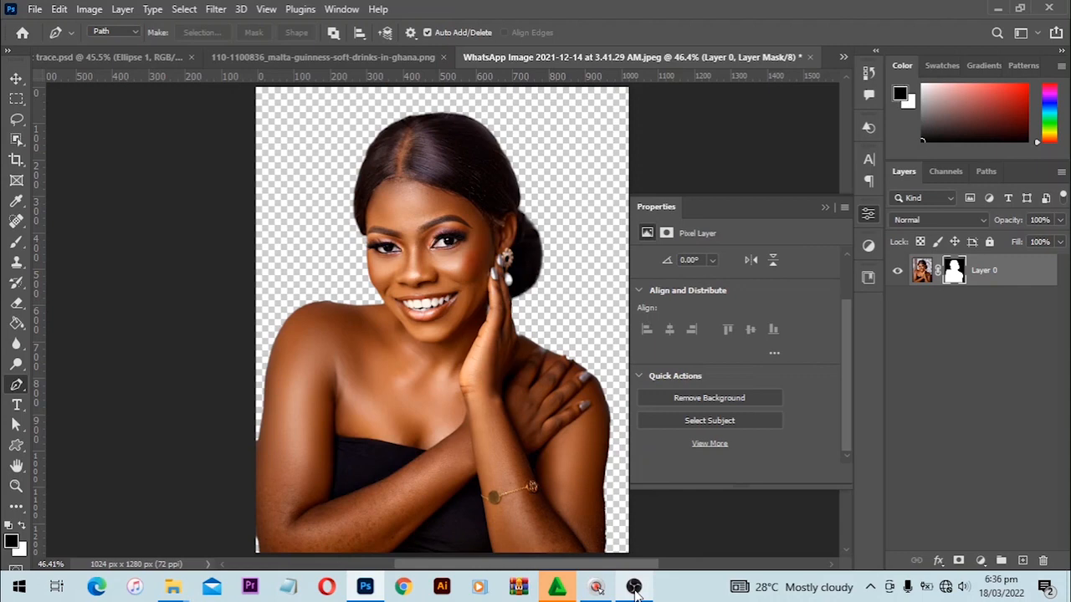
Inspect the cutout's edges up close around the arms, fingers, shoulders, hair and earring
alt+scroll(617, 468, up, 5)
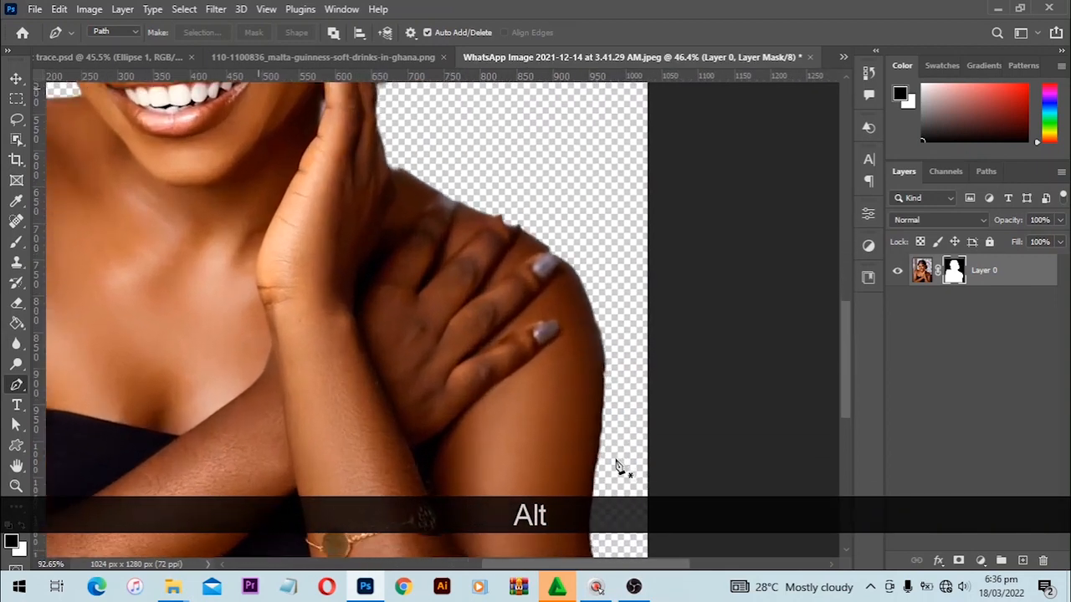
alt+scroll(616, 469, up, 2)
drag(593, 447, 602, 267)
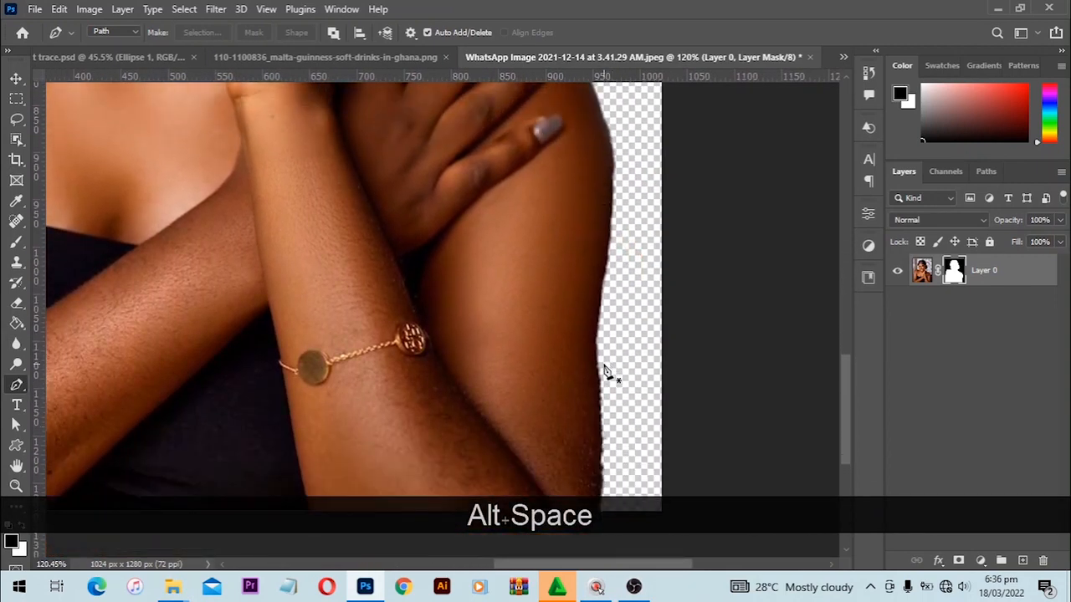
scroll(635, 275, up, 3)
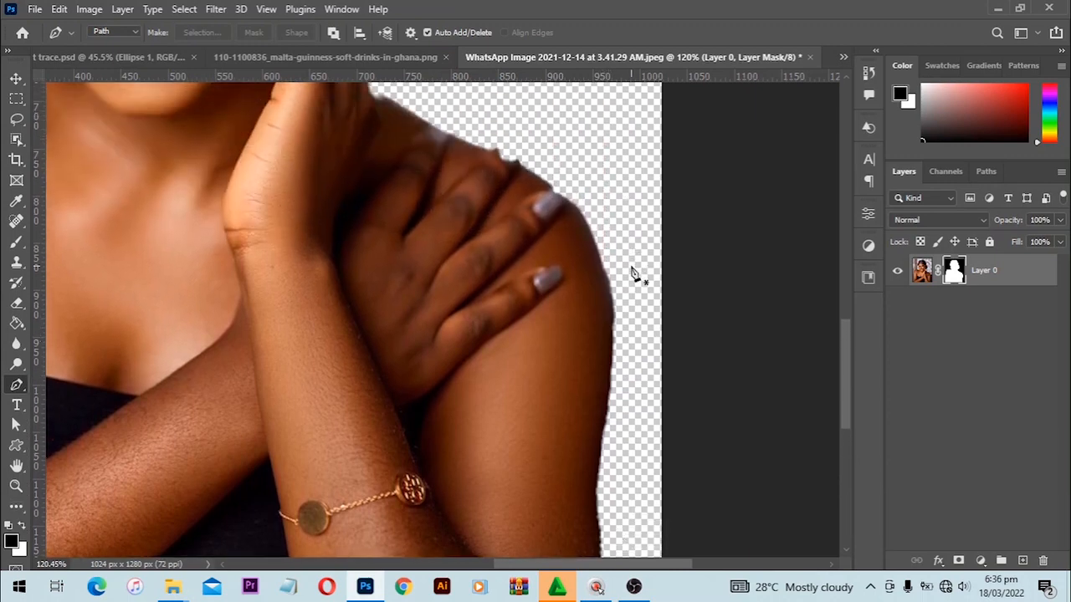
scroll(633, 273, up, 2)
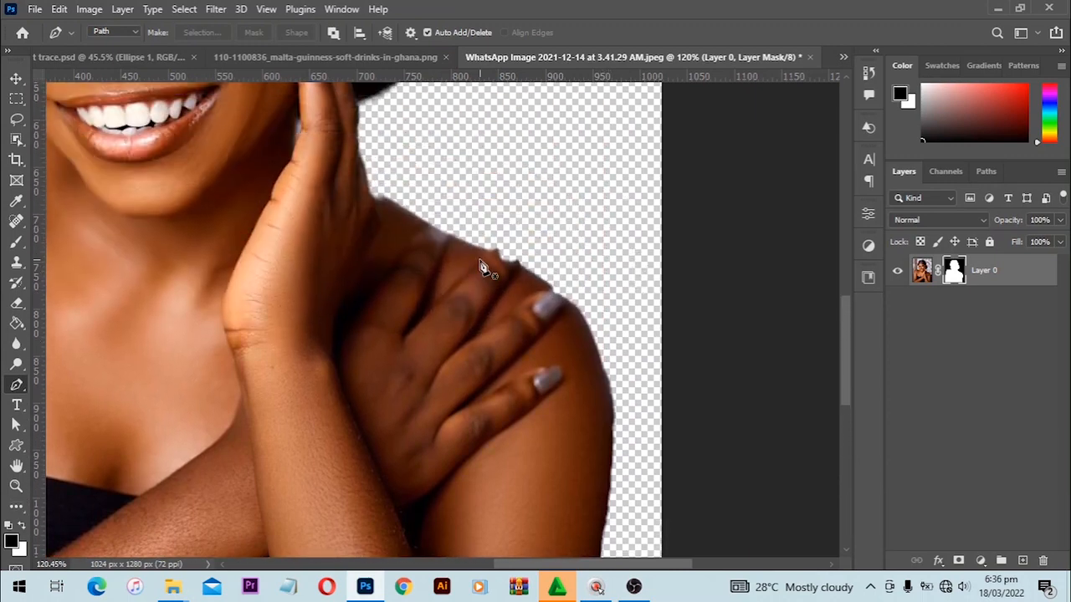
key(space)
drag(219, 222, 518, 284)
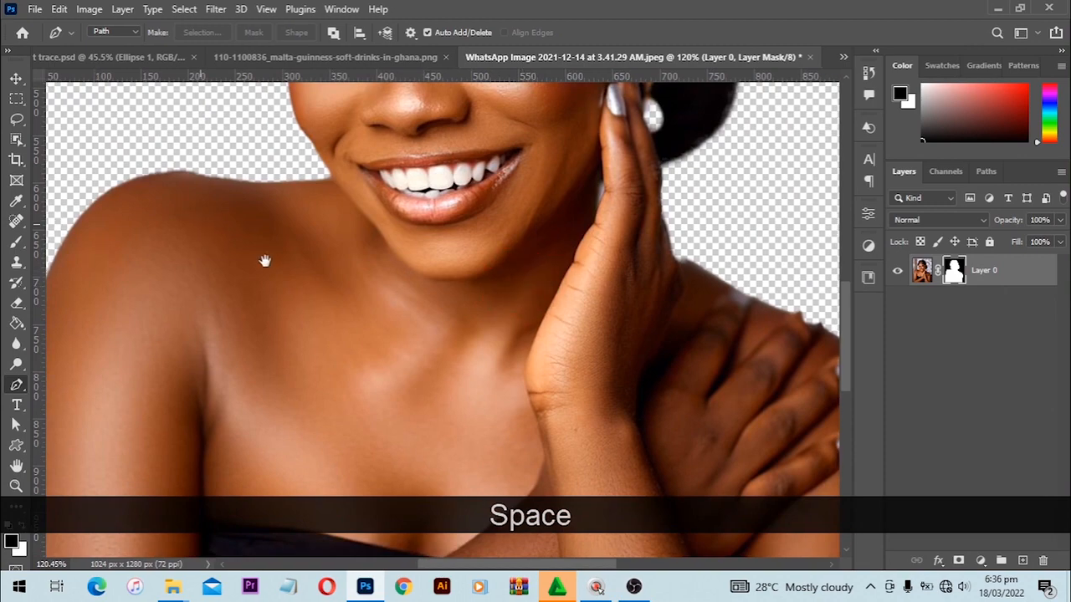
drag(261, 259, 452, 132)
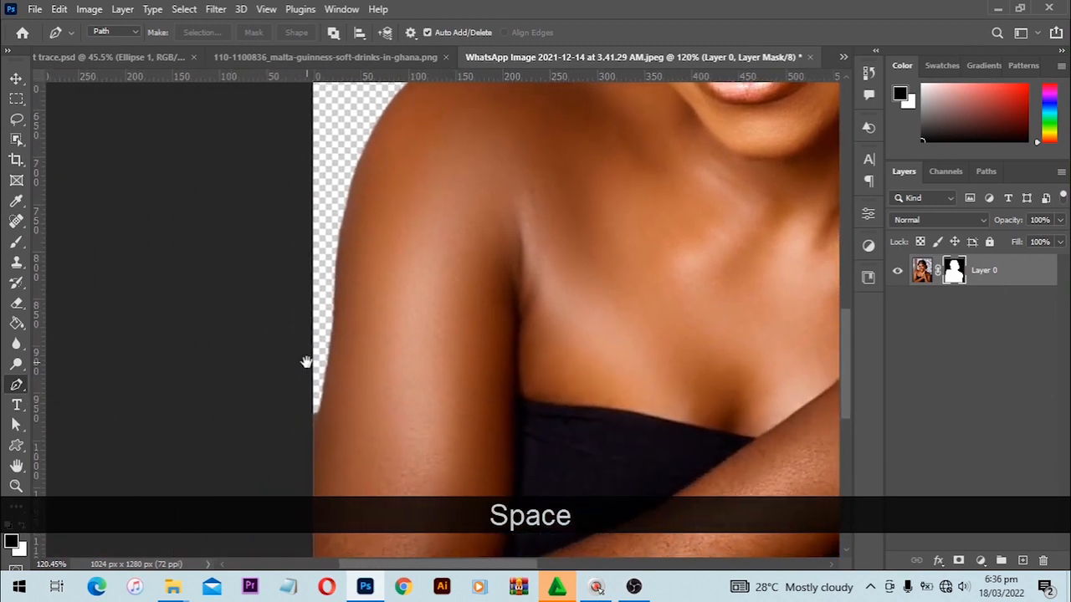
drag(449, 176, 378, 449)
drag(487, 289, 414, 411)
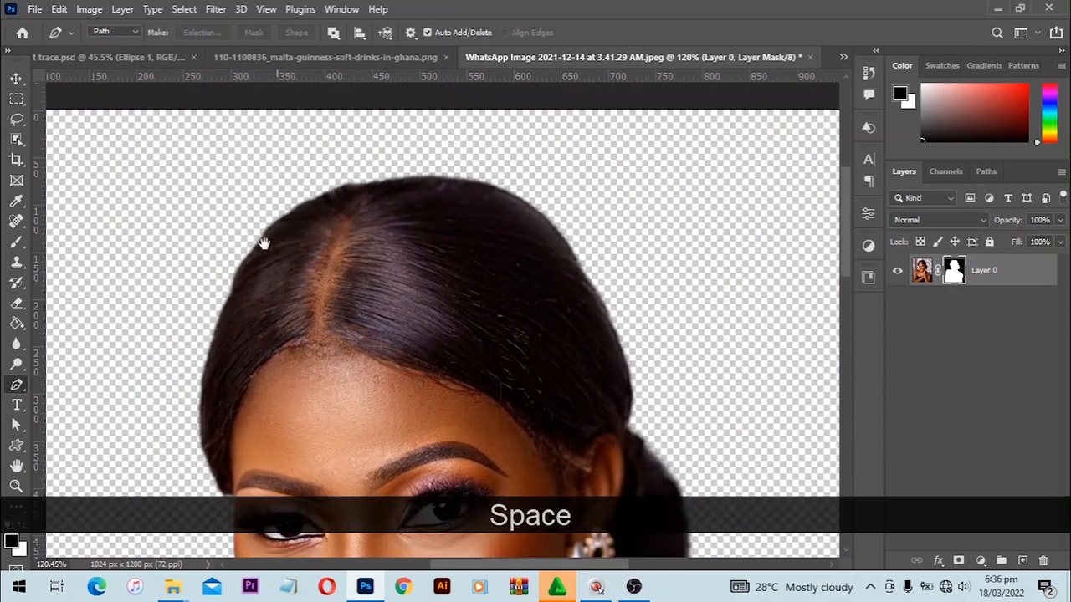
drag(602, 382, 616, 76)
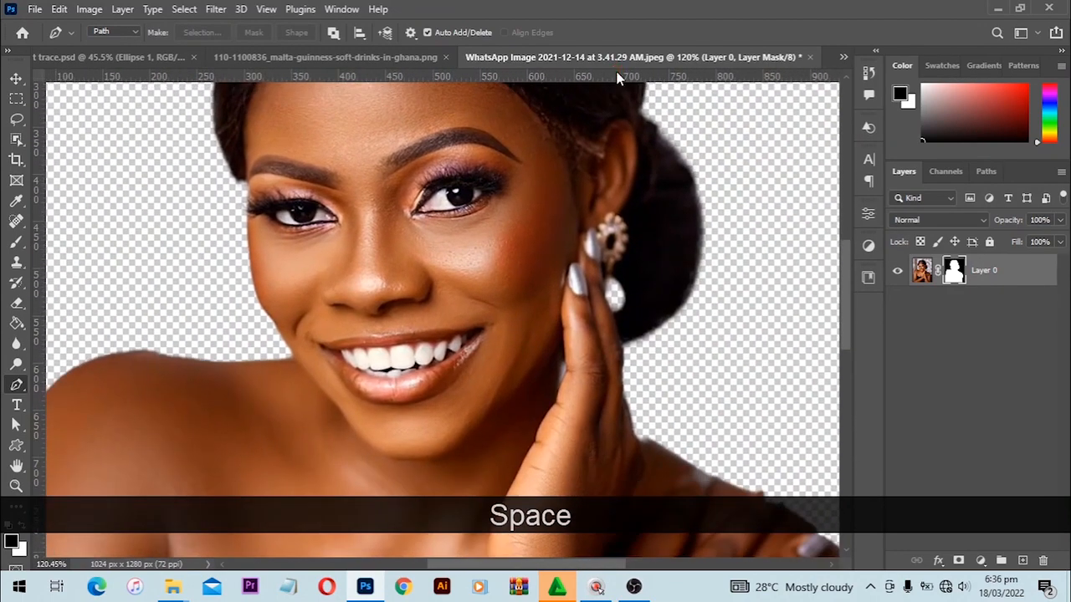
drag(586, 221, 596, 25)
scroll(596, 25, down, 2)
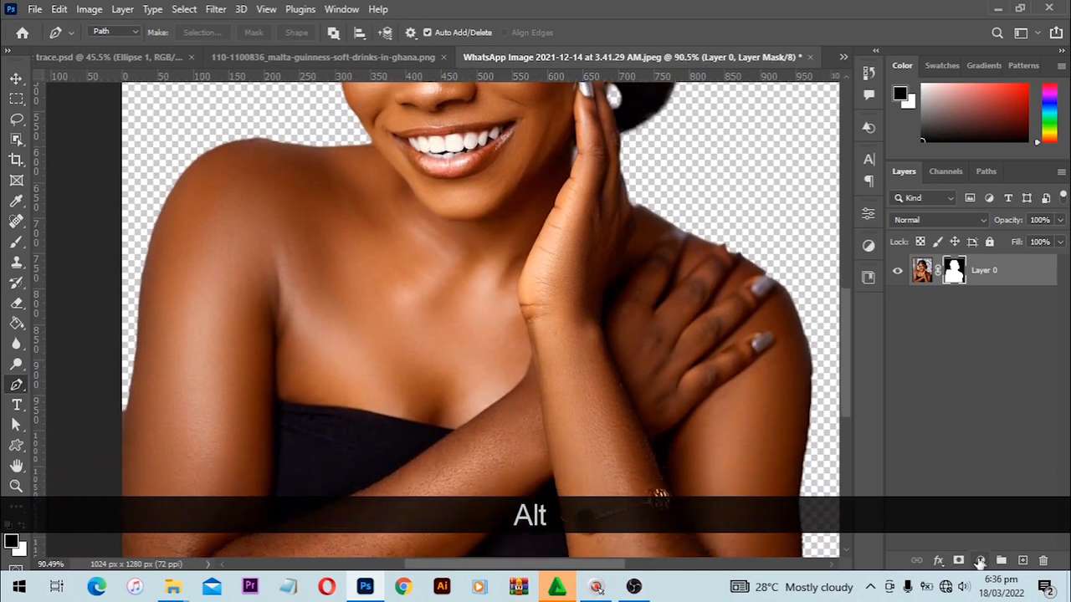
Add a red Solid Color fill layer with hex de0d0d and place it below the portrait layer
click(981, 561)
click(998, 284)
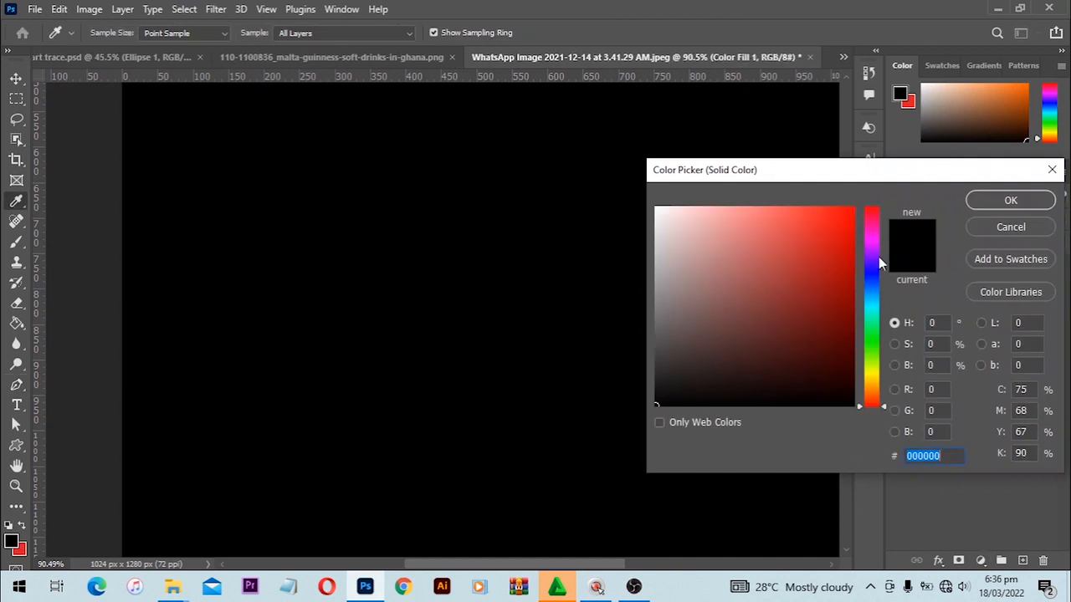
click(842, 232)
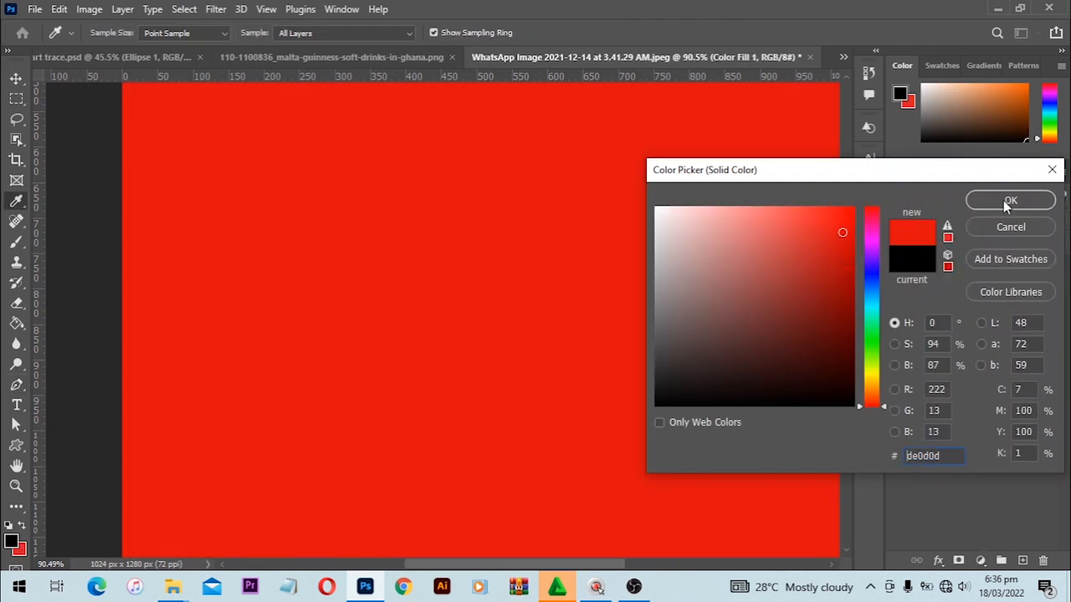
key(Return)
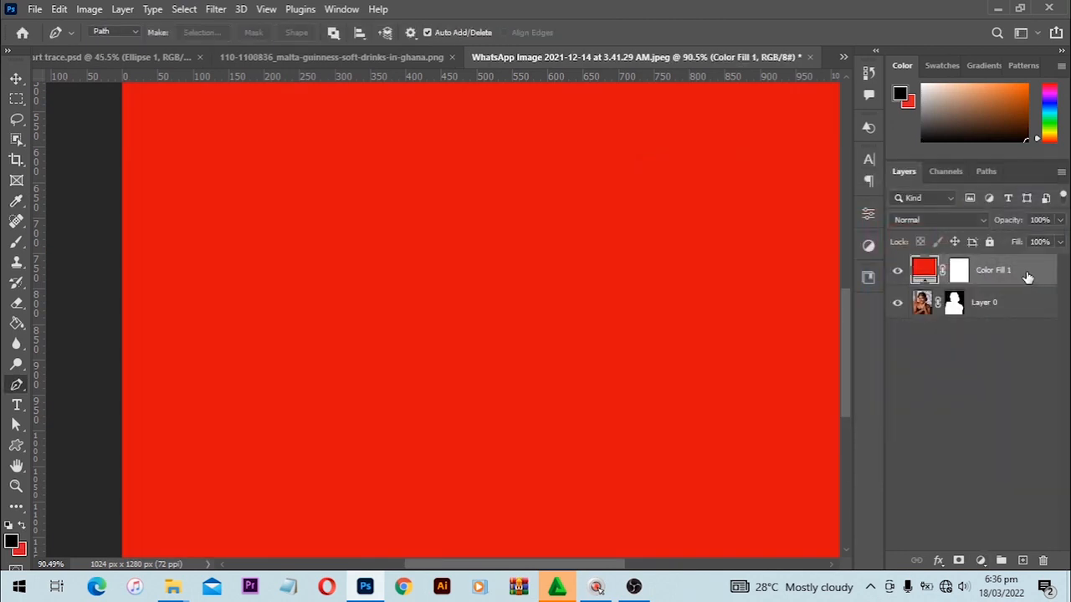
drag(1027, 277, 1023, 312)
Examine the woman's cutout edges against the red background, especially along the shoulders, fingers and arms
scroll(653, 328, down, 1)
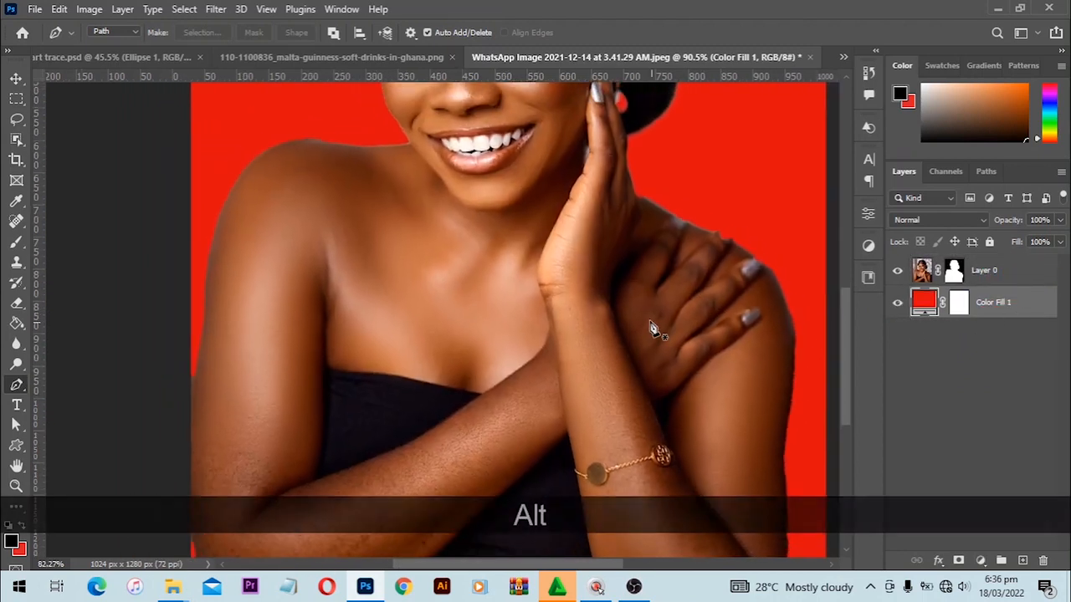
scroll(753, 275, down, 2)
scroll(702, 188, up, 3)
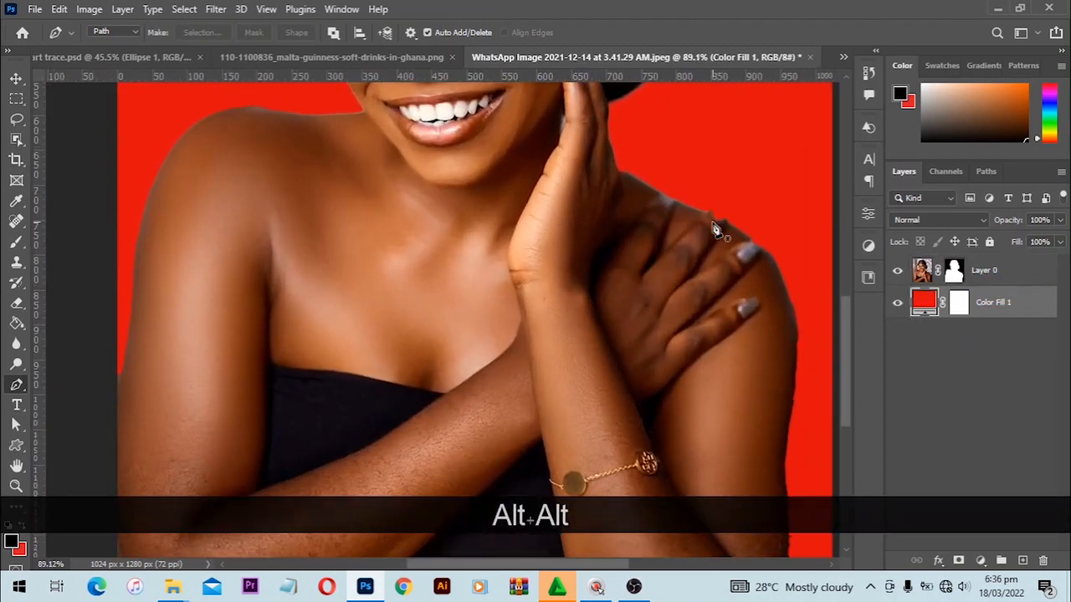
scroll(693, 268, down, 3)
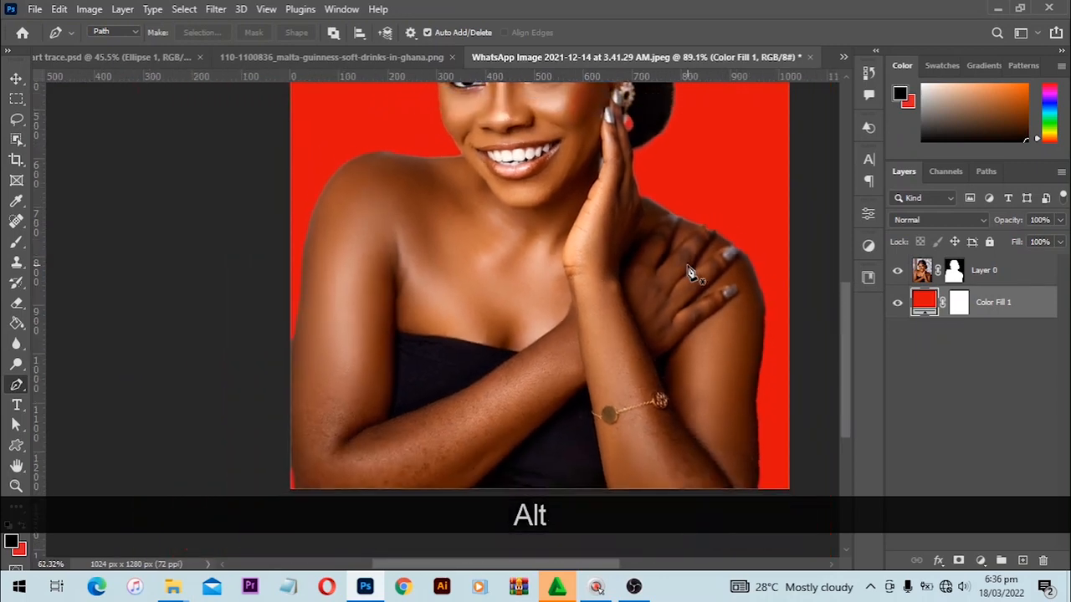
scroll(693, 268, down, 2)
scroll(531, 208, up, 1)
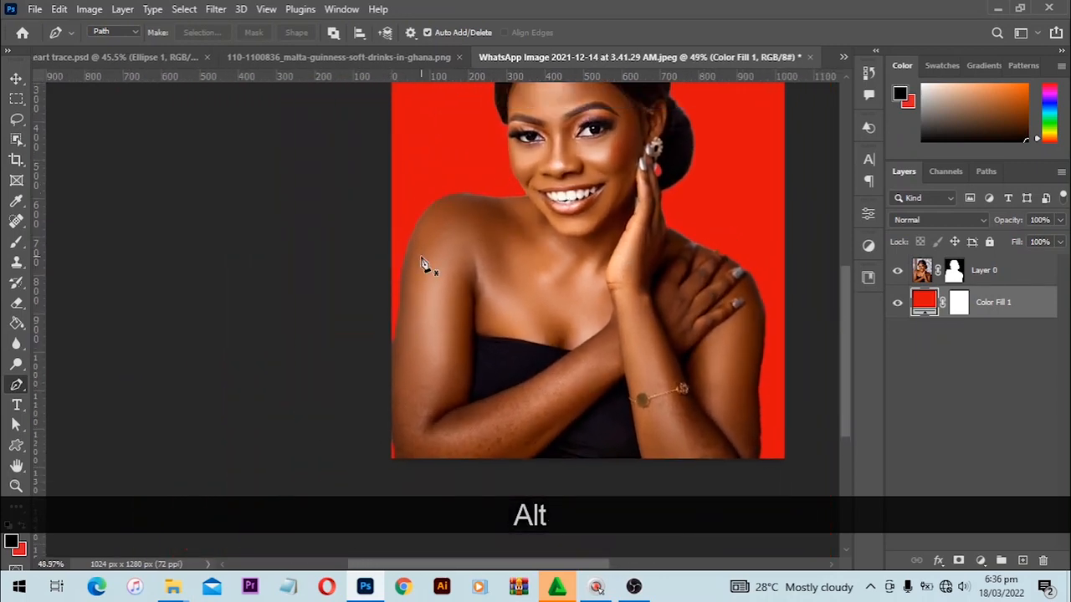
scroll(394, 305, up, 1)
scroll(435, 306, up, 1)
drag(670, 313, 586, 257)
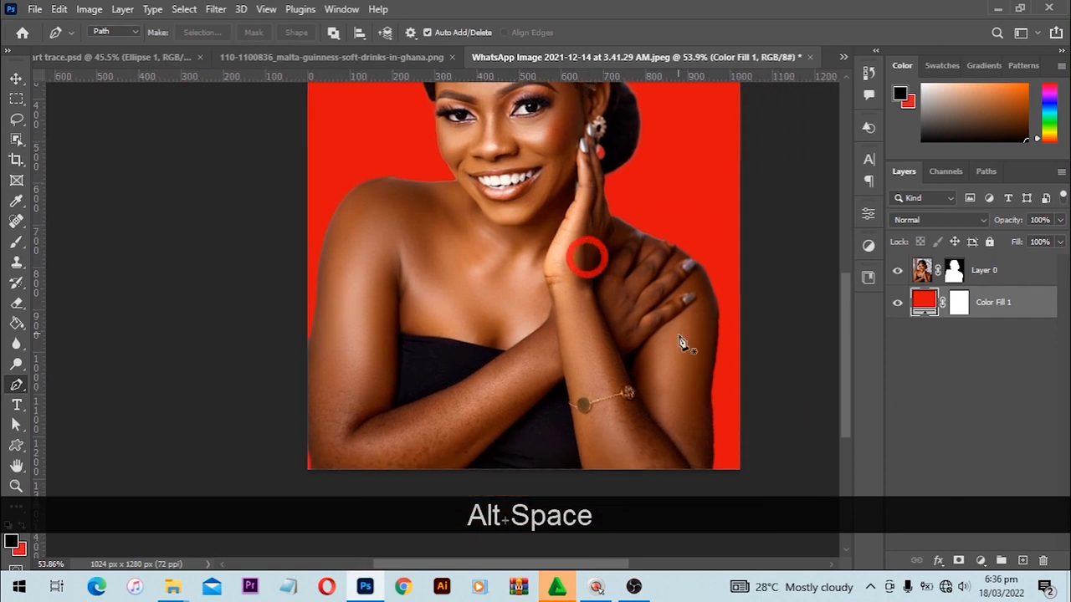
scroll(728, 394, up, 6)
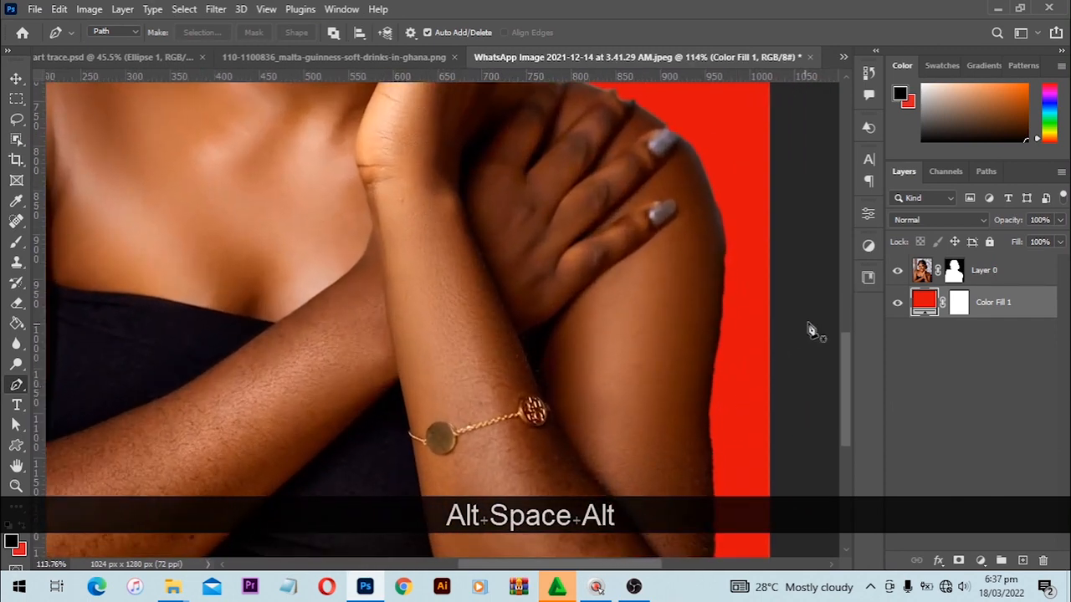
Disable the portrait layer's mask to bring back the original background, and select that layer's image
shift+click(953, 274)
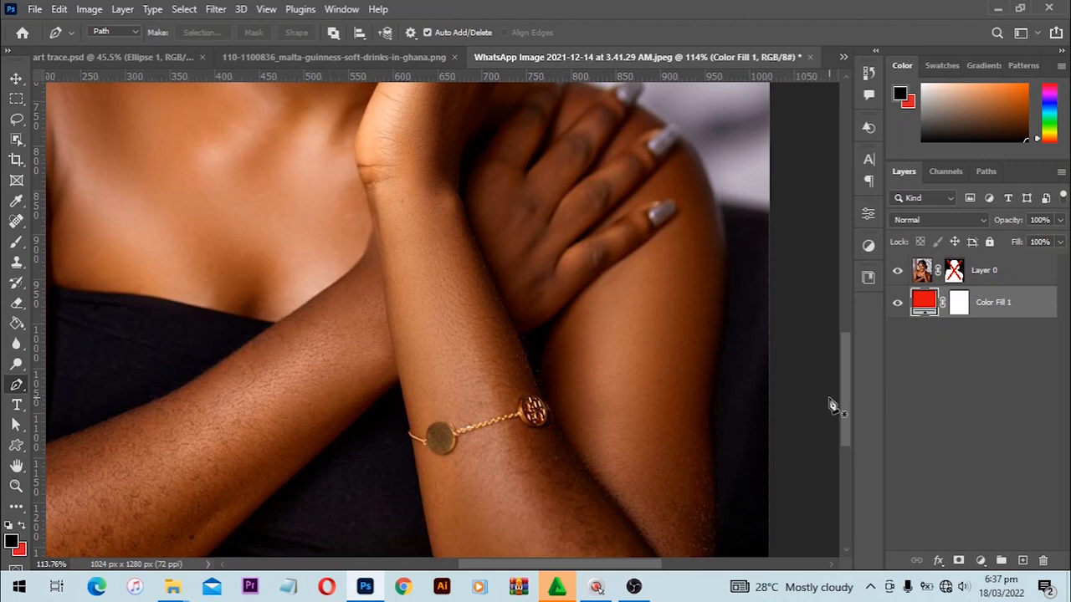
scroll(831, 405, down, 5)
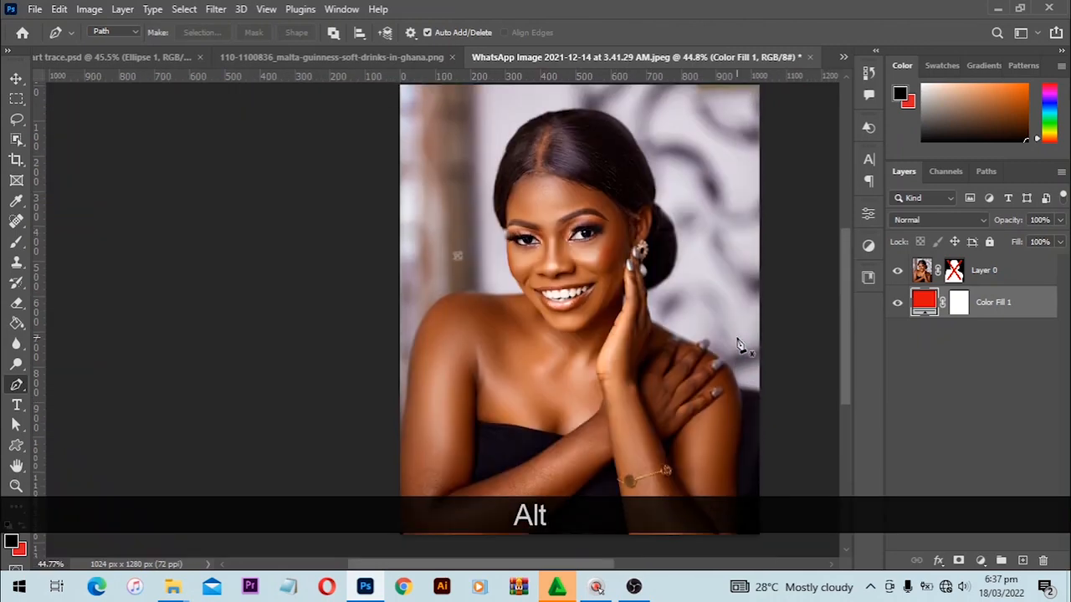
click(1015, 285)
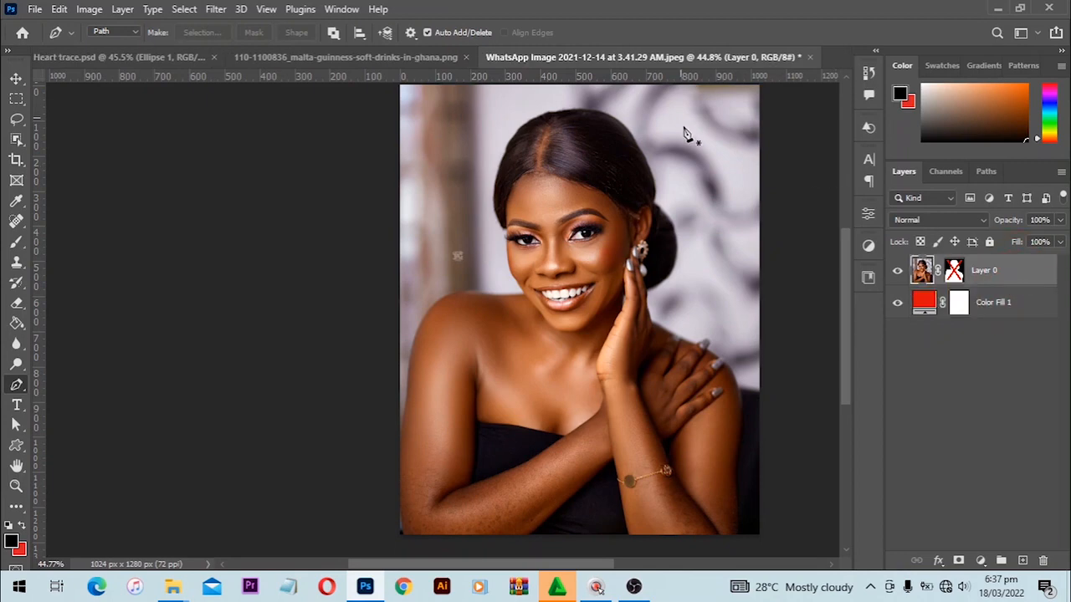
Start a Pen tool path at the hair parting on the crown and curve it over the top of the head
scroll(554, 114, up, 6)
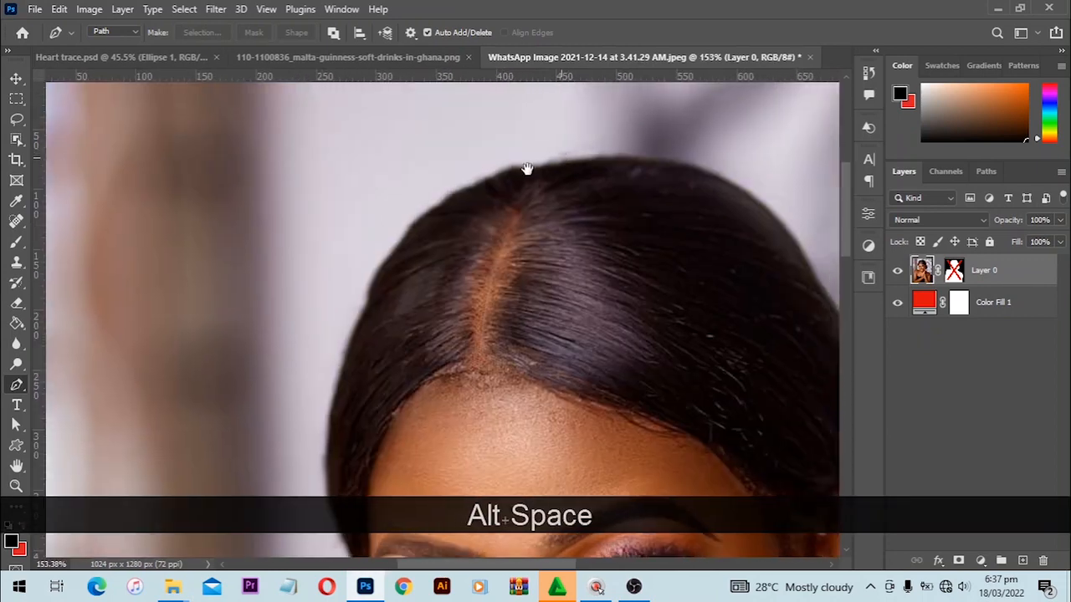
click(506, 185)
scroll(507, 186, up, 6)
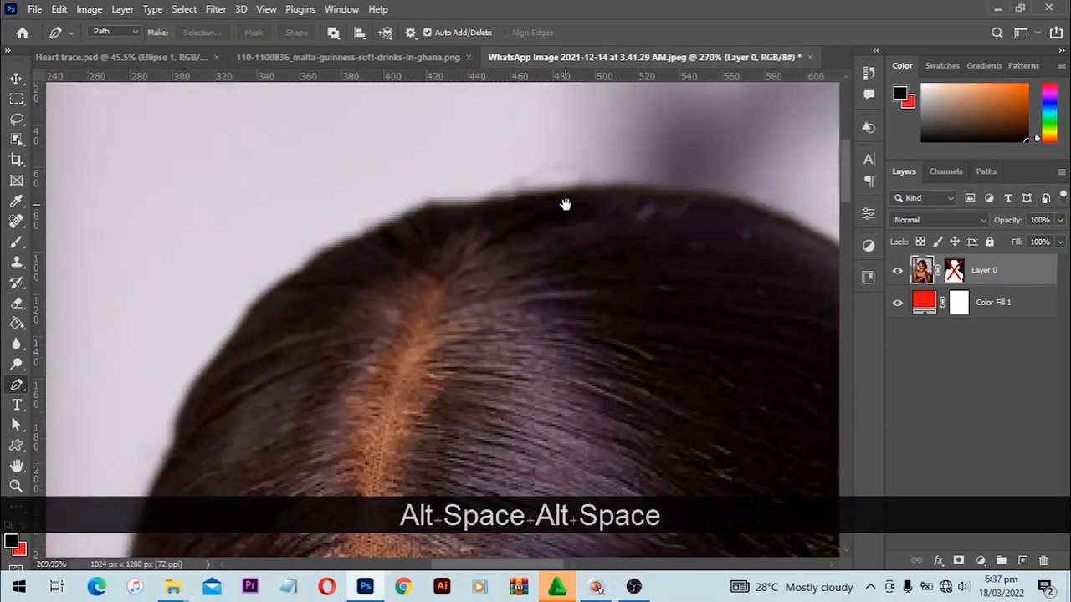
drag(563, 203, 511, 210)
drag(418, 212, 459, 209)
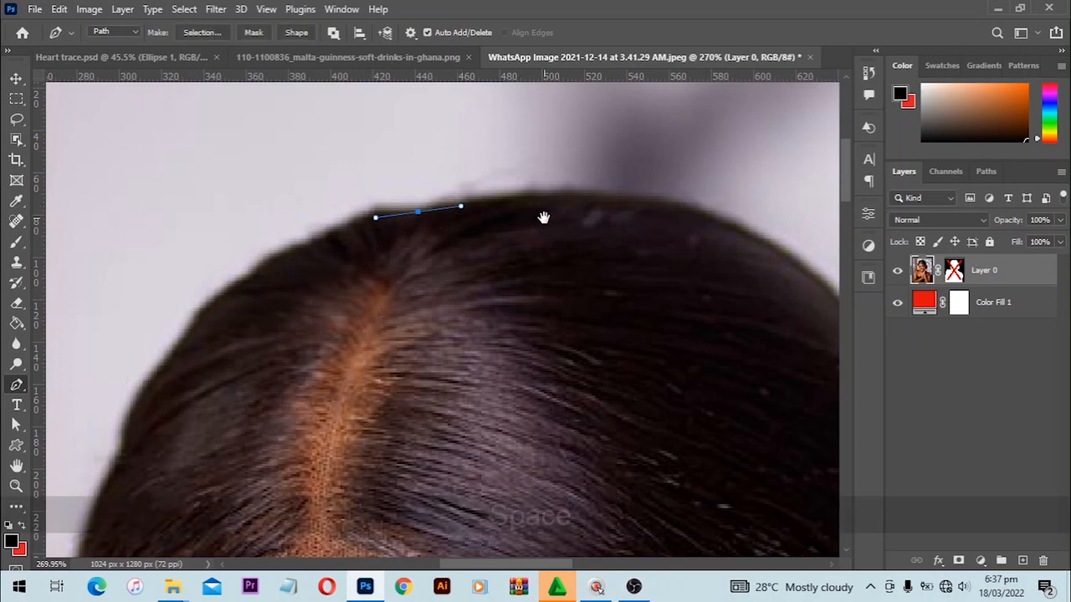
drag(543, 217, 476, 220)
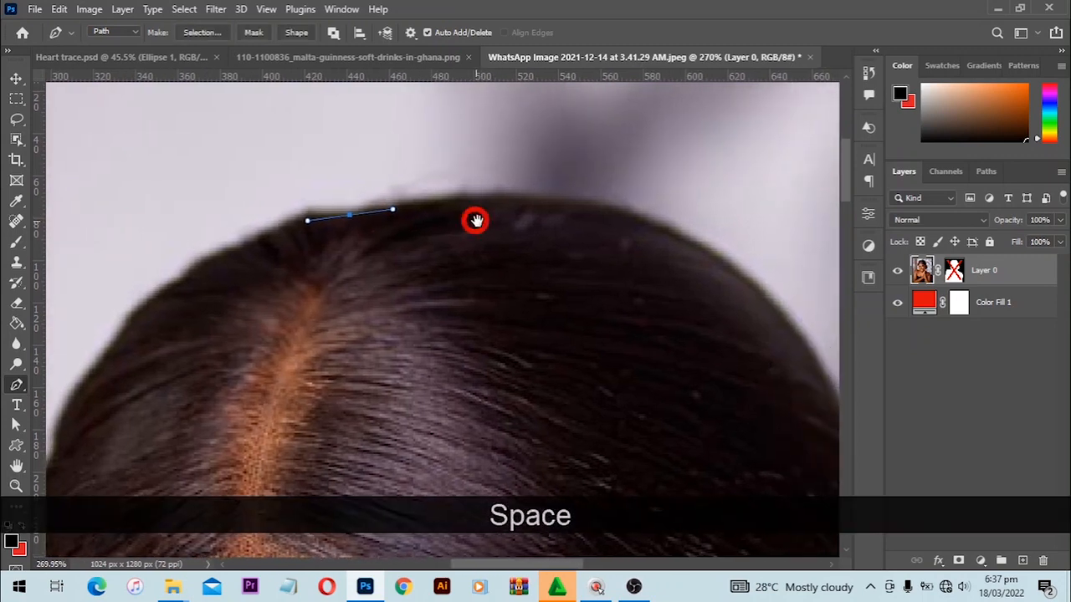
click(605, 209)
drag(606, 210, 698, 241)
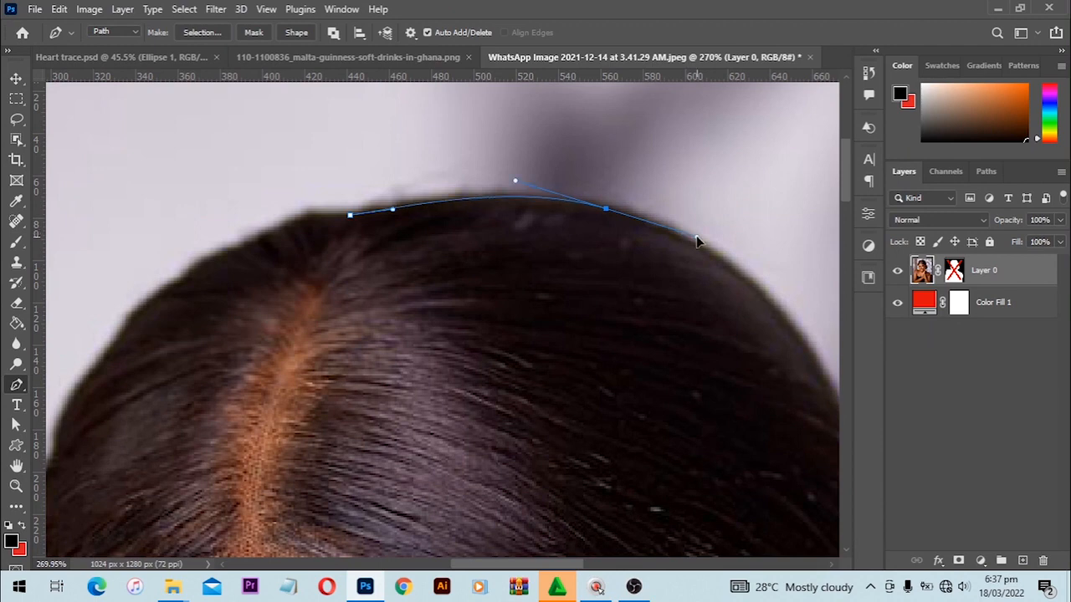
Extend the path with curved anchors down the side of the hair above the ear
drag(748, 293, 469, 229)
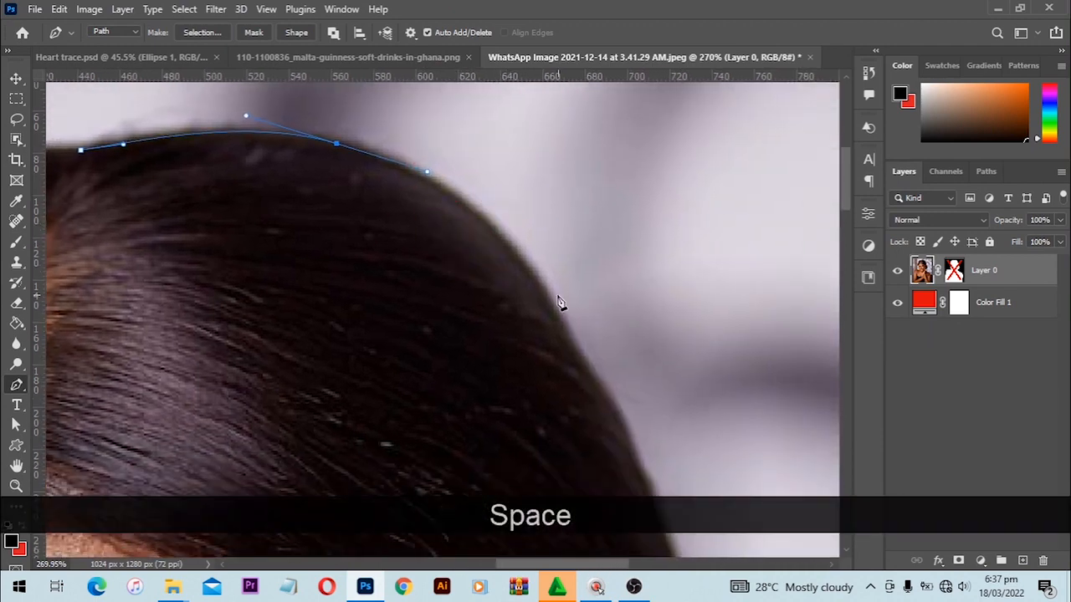
drag(550, 304, 589, 388)
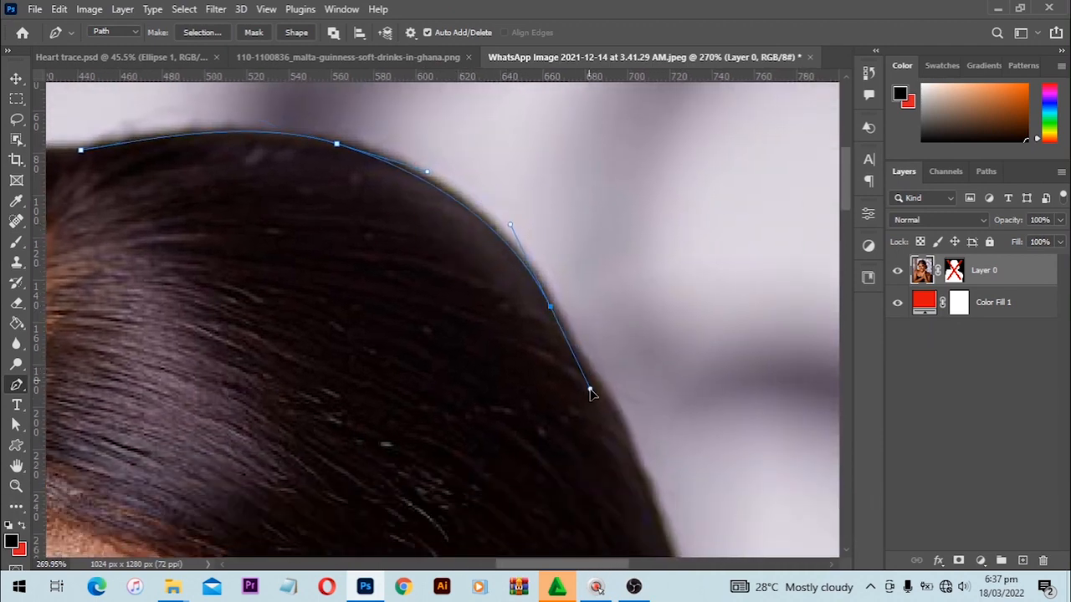
key(space)
drag(551, 356, 502, 229)
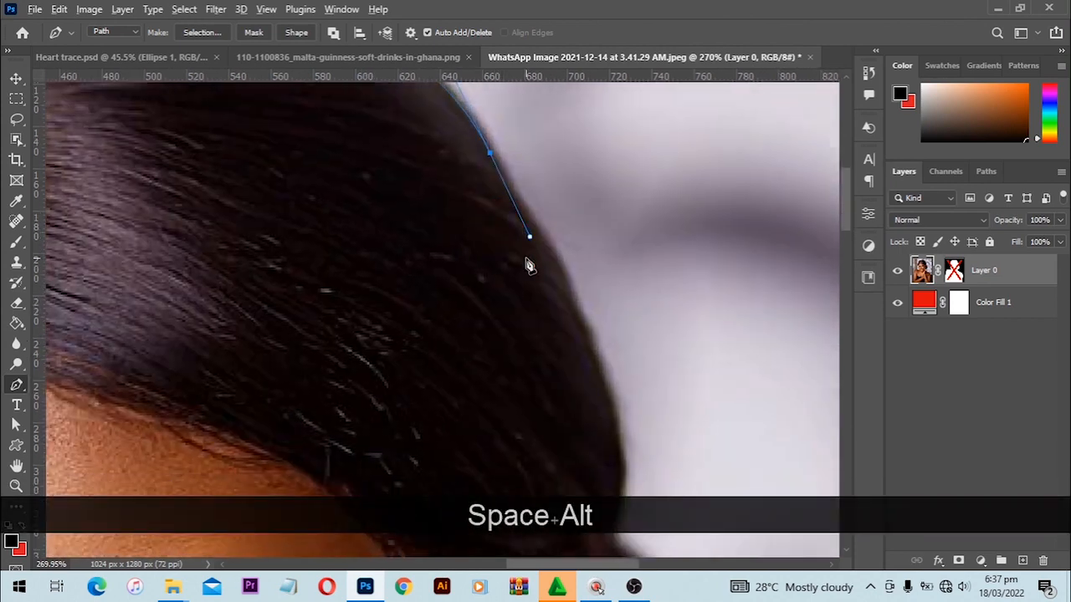
scroll(527, 264, down, 2)
drag(564, 306, 558, 335)
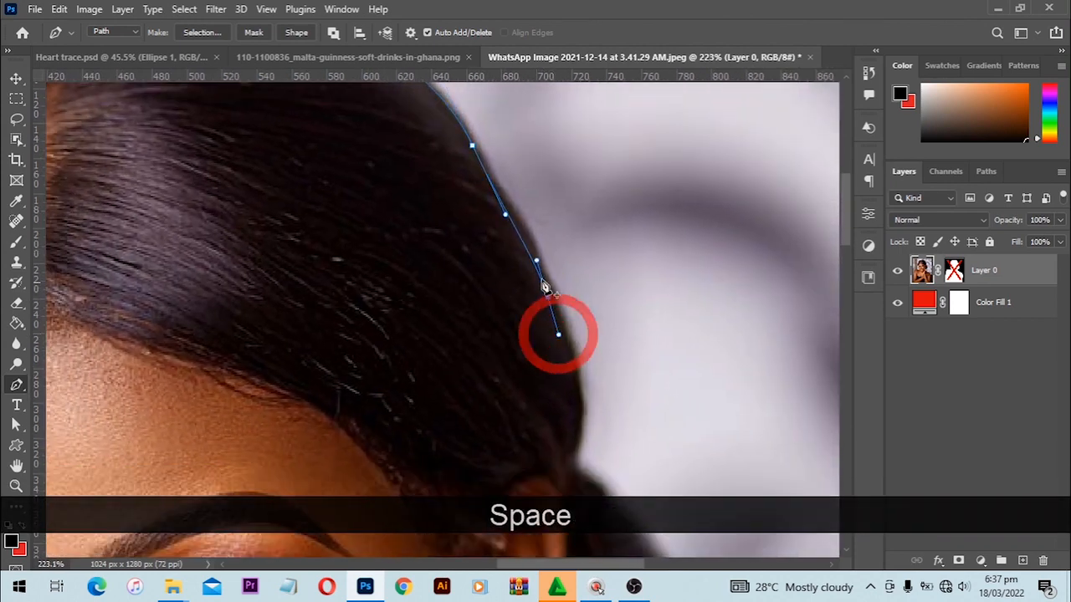
Refine the path's curve and continue it to the notch where the hair meets the bun, ending in a corner anchor
key(alt)
drag(506, 215, 509, 195)
key(ctrl+alt+z)
scroll(582, 284, down, 2)
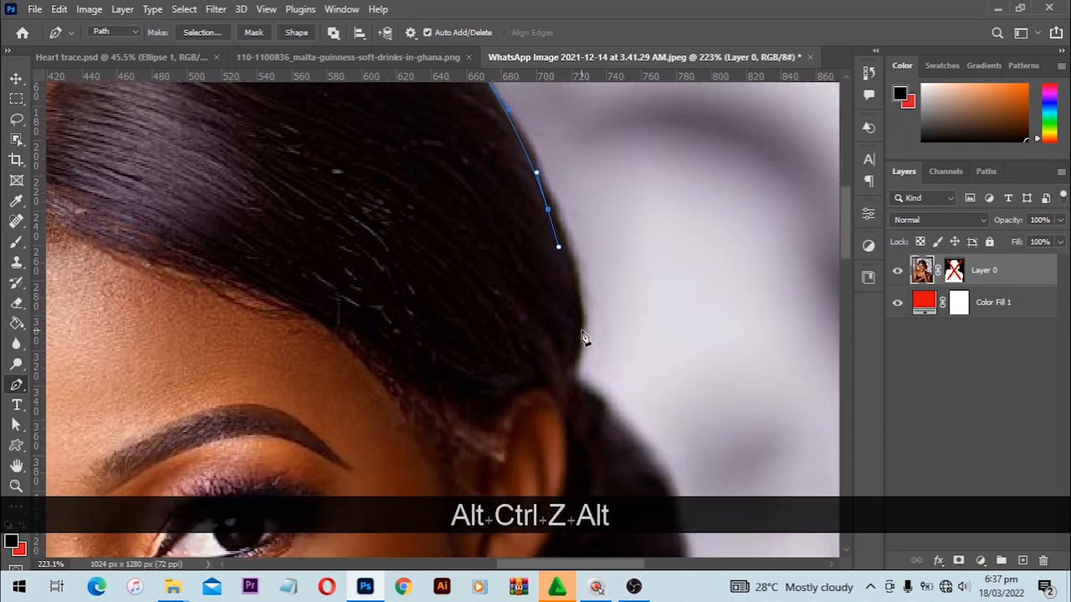
drag(572, 366, 548, 421)
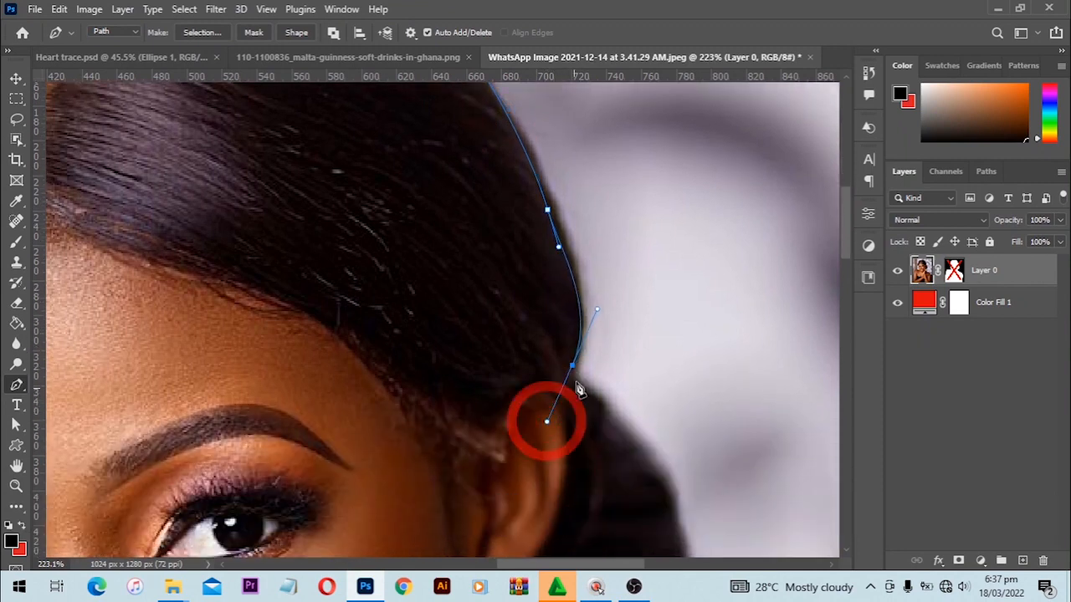
alt+click(573, 365)
scroll(575, 370, down, 2)
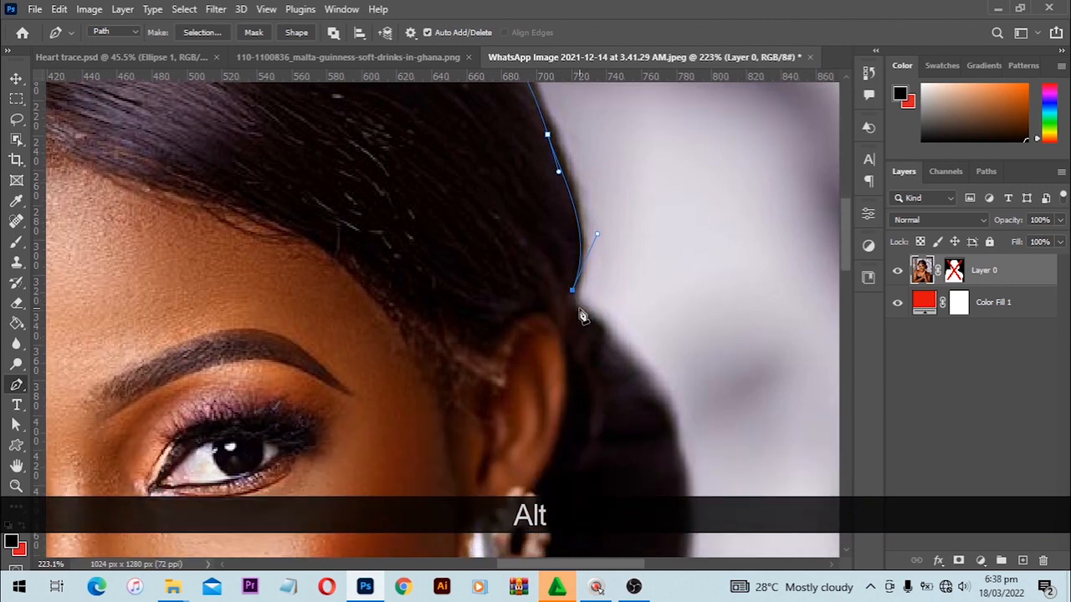
Trace the path around the outer edge of the hair bun
drag(568, 308, 590, 321)
scroll(591, 324, down, 1)
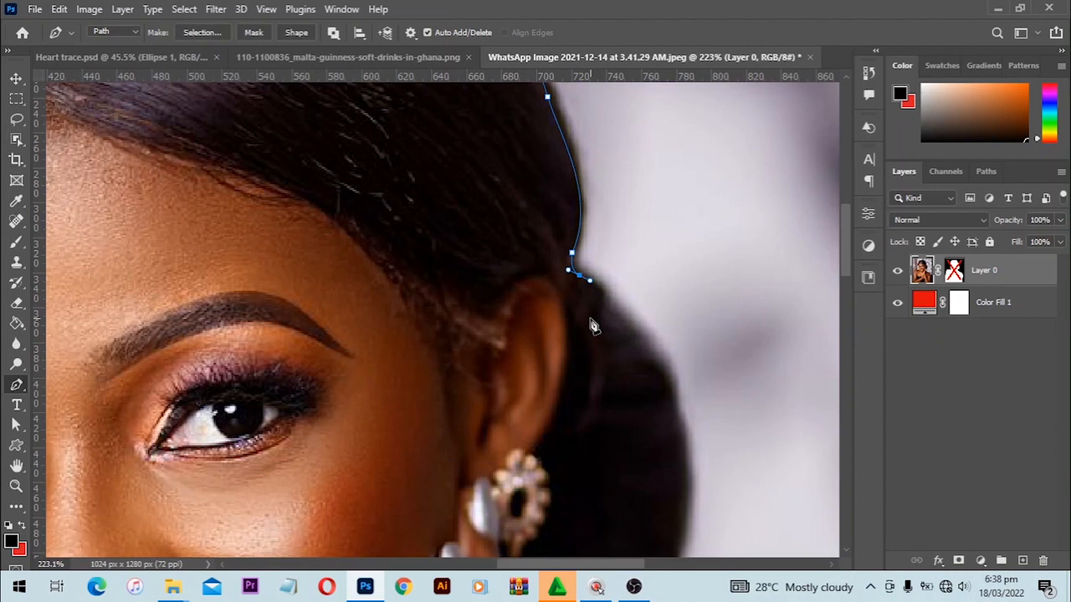
scroll(627, 317, down, 2)
drag(667, 316, 684, 369)
key(space)
drag(657, 548, 653, 399)
drag(656, 395, 665, 304)
key(space)
Continue the path from the underside of the bun down the edge of the raised hand
drag(591, 328, 576, 336)
alt+click(591, 328)
scroll(594, 328, down, 1)
drag(590, 296, 604, 385)
alt+click(591, 297)
key(space)
mouse_move(604, 385)
mouse_down()
mouse_move(594, 338)
mouse_move(615, 379)
mouse_up()
key(space)
Trace the path from the raised hand along the shoulder toward the resting fingers
drag(687, 421, 553, 327)
click(567, 333)
click(634, 360)
key(space)
key(ctrl+z)
drag(612, 358, 551, 360)
drag(579, 342, 514, 337)
Route the path around the fingertips and silver nails on the shoulder
drag(574, 362, 593, 278)
drag(601, 311, 588, 284)
click(589, 255)
key(ctrl+z)
drag(641, 324, 560, 251)
drag(583, 286, 549, 271)
Continue the path from the shoulder down the outer edge of the arm to the bottom of the image
scroll(590, 291, down, 2)
drag(607, 343, 611, 387)
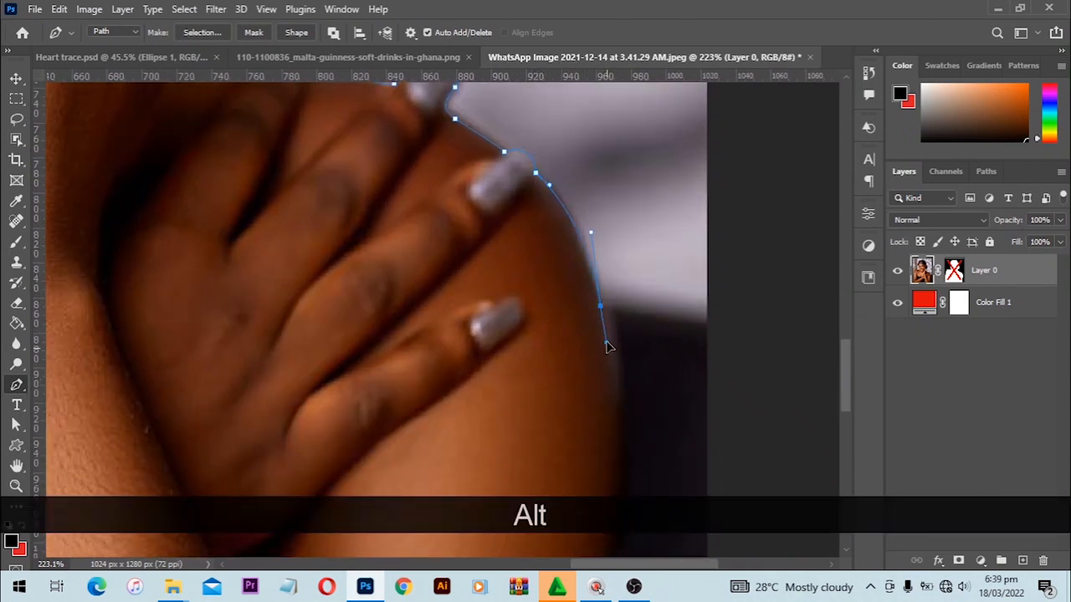
scroll(615, 393, down, 2)
scroll(605, 207, down, 2)
scroll(598, 378, down, 3)
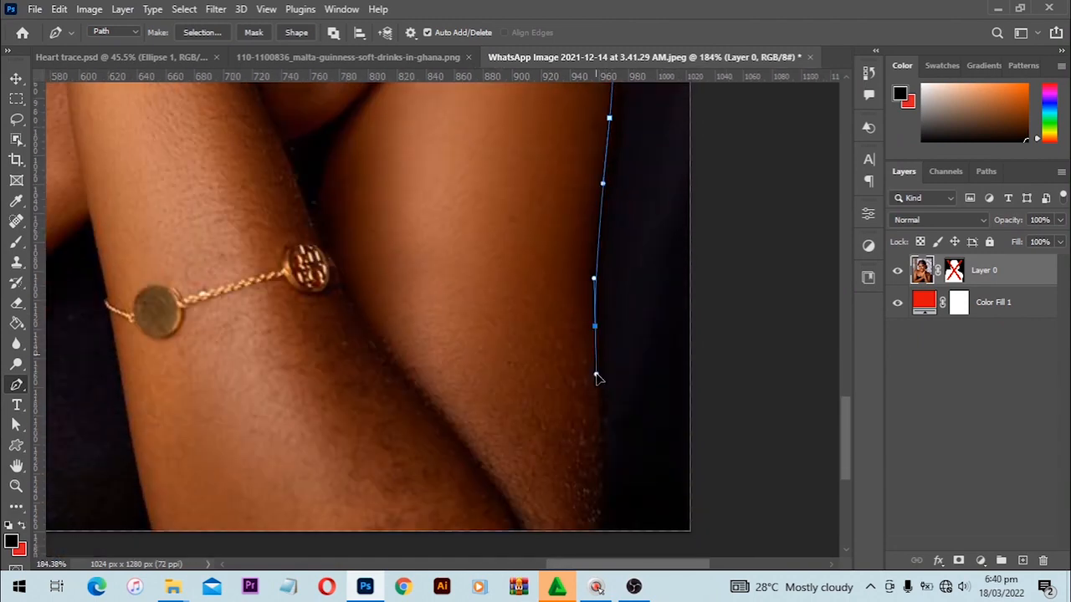
drag(594, 383, 581, 413)
scroll(578, 410, down, 4)
Run the path along the bottom of the image to the opposite corner and start up the other arm
drag(259, 293, 744, 322)
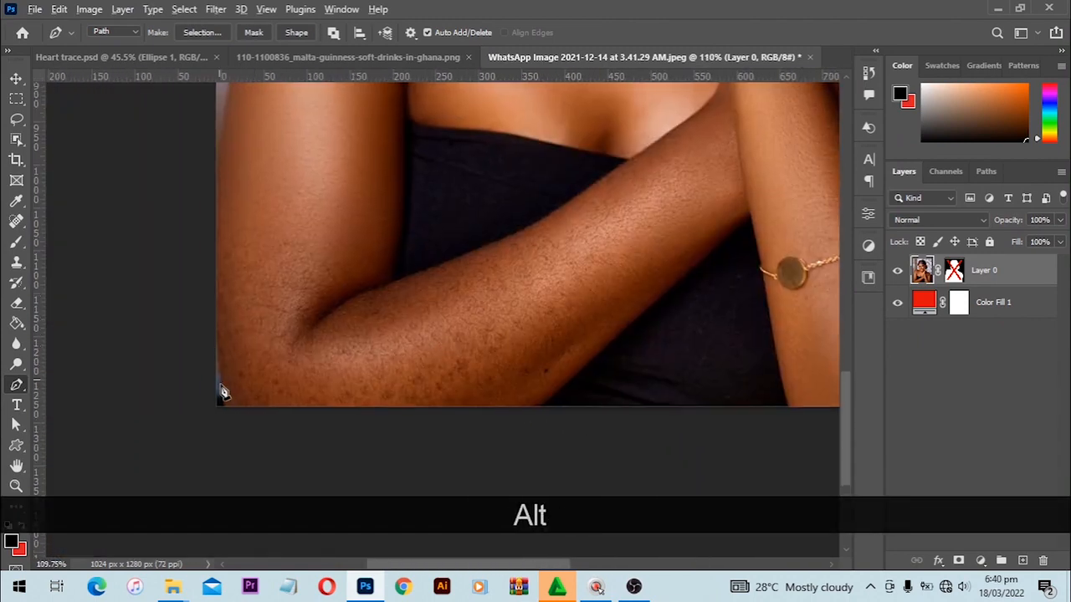
scroll(220, 394, up, 3)
drag(167, 326, 322, 328)
click(316, 437)
click(306, 338)
Trace the path up the outer arm and over the bare shoulder to the neck
drag(324, 210, 305, 542)
click(288, 418)
drag(314, 261, 297, 373)
drag(391, 145, 348, 229)
drag(433, 321, 461, 327)
drag(345, 230, 326, 283)
drag(589, 311, 453, 323)
Trace the path up the jaw and cheek, past the eyelashes to the hairline at the temple
scroll(492, 351, up, 3)
drag(426, 265, 409, 253)
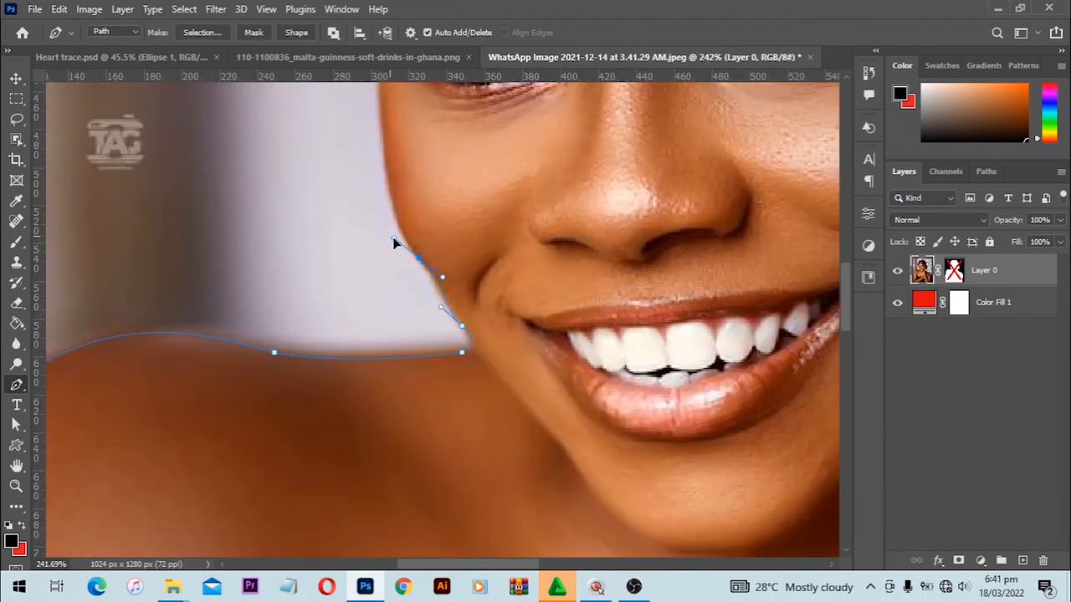
drag(388, 129, 325, 313)
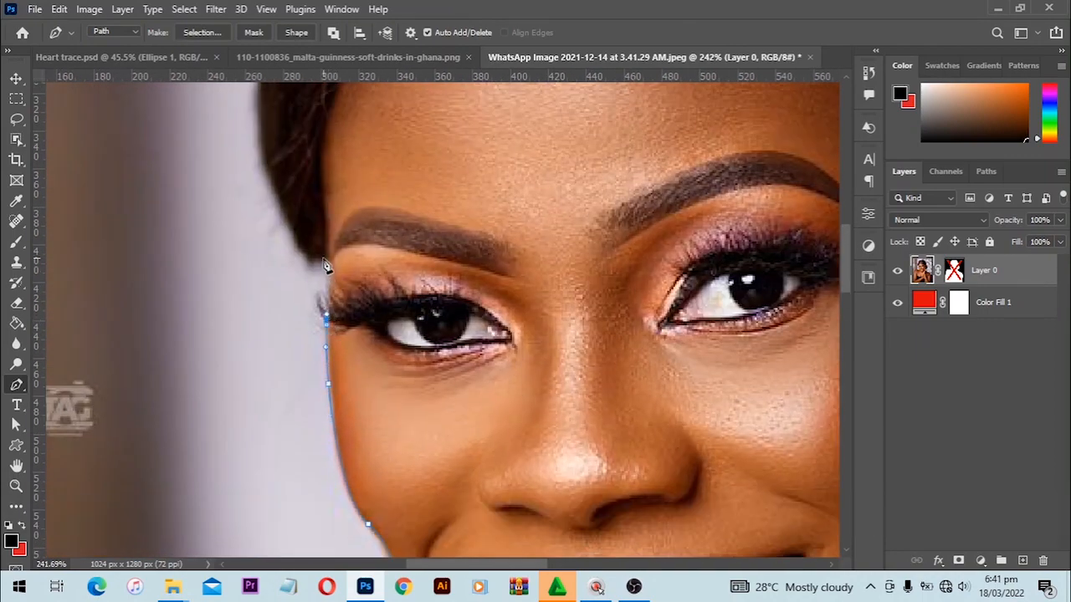
click(324, 258)
Trace the remaining hair outline up to the crown and close the path at its starting anchor
drag(269, 181, 250, 92)
scroll(284, 337, up, 4)
drag(300, 236, 285, 380)
drag(312, 322, 334, 297)
drag(464, 196, 432, 258)
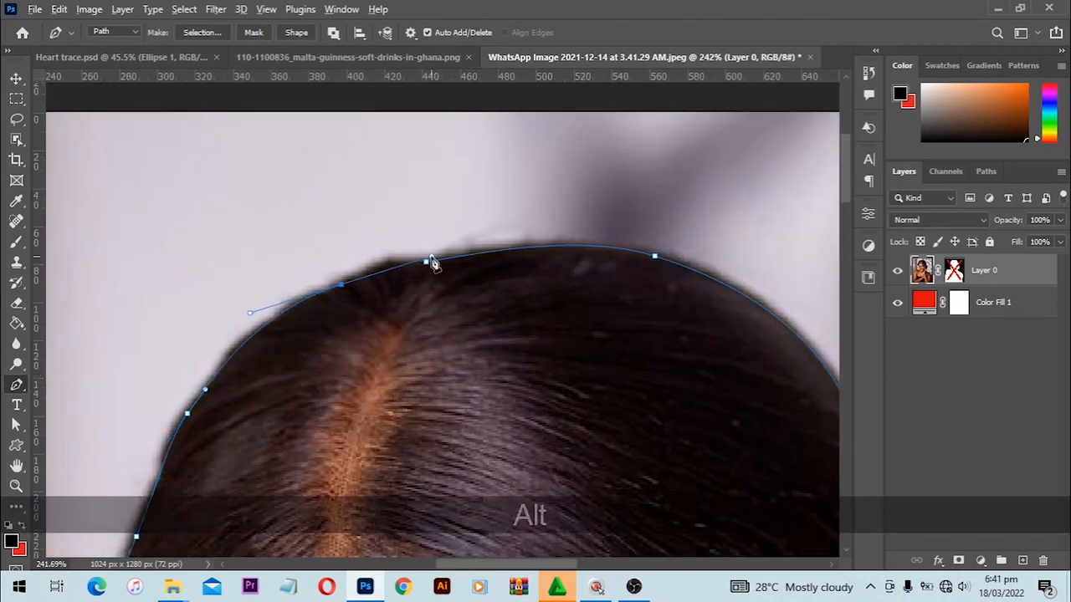
alt+click(429, 262)
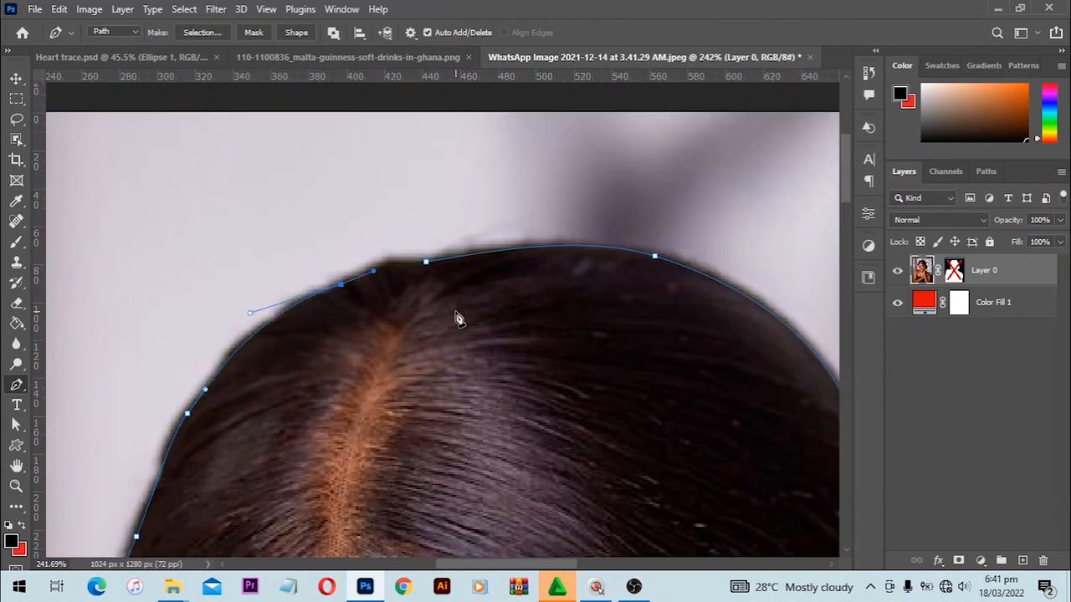
click(426, 263)
Convert the closed path into a new anti-aliased selection with a feather radius of 0 pixels
key(ctrl+0)
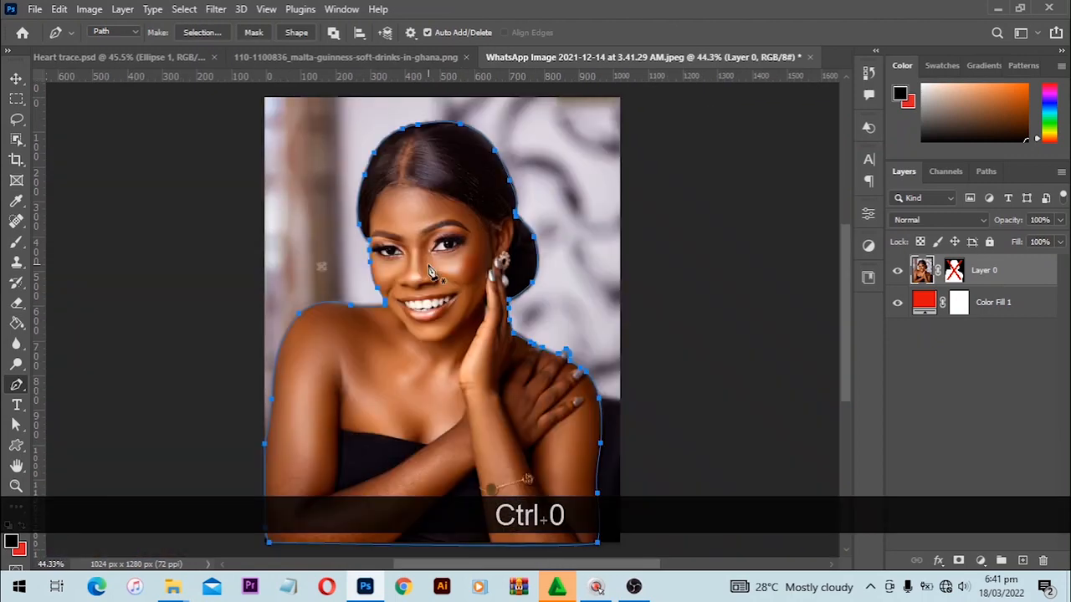
click(209, 32)
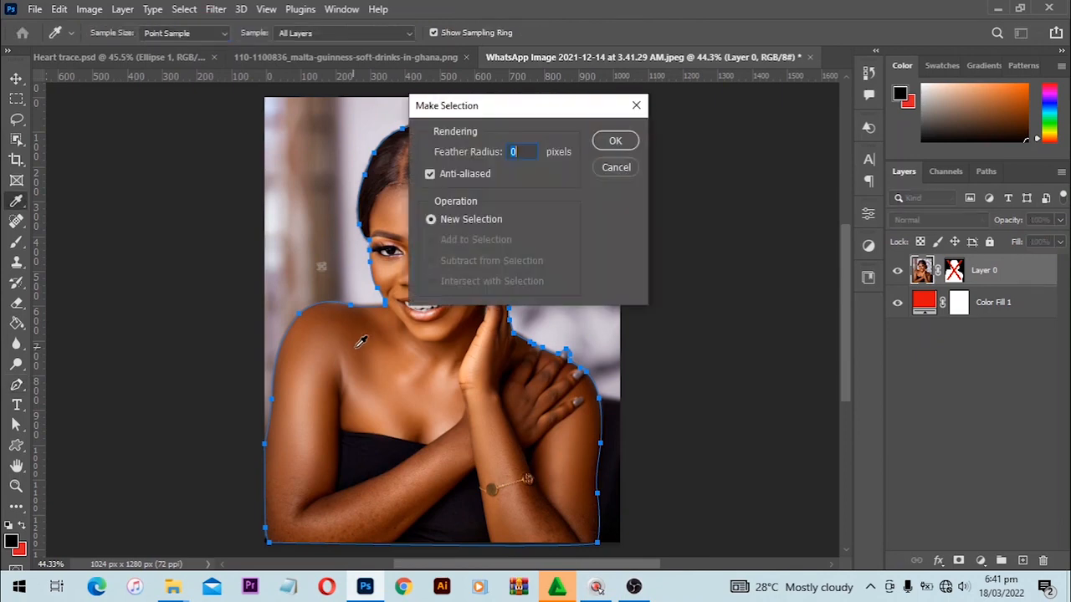
click(609, 105)
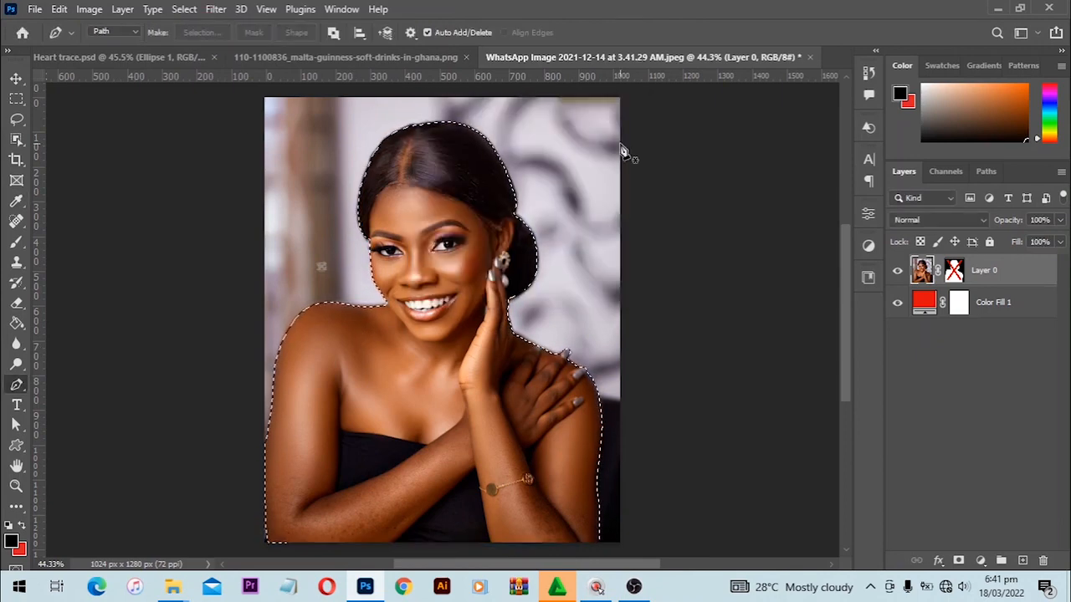
Copy the selected woman onto a new layer and hide the original portrait layer, Layer 0
key(ctrl)
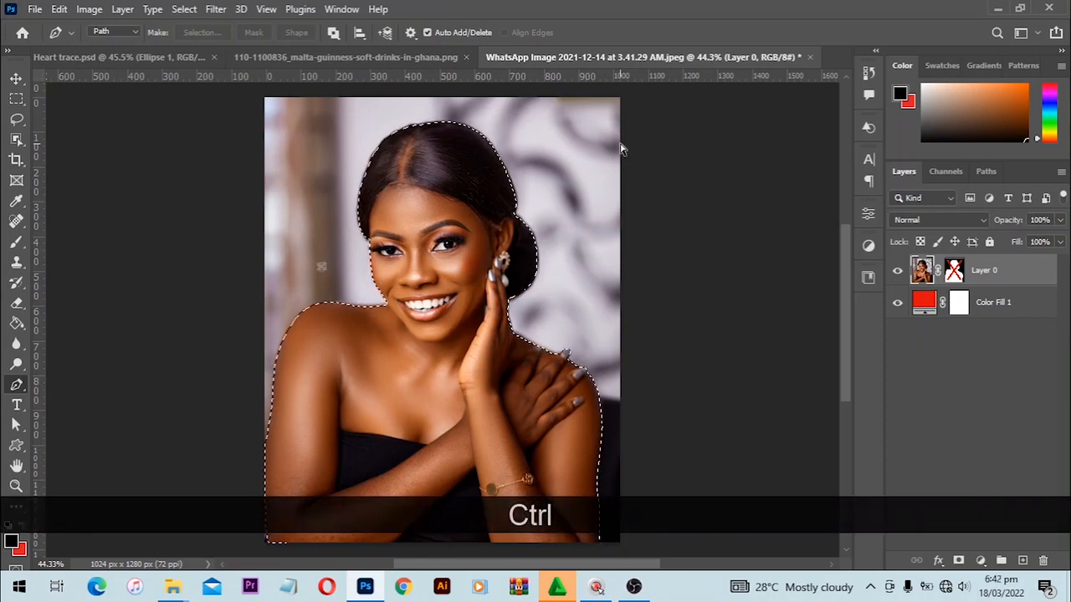
key(ctrl+j)
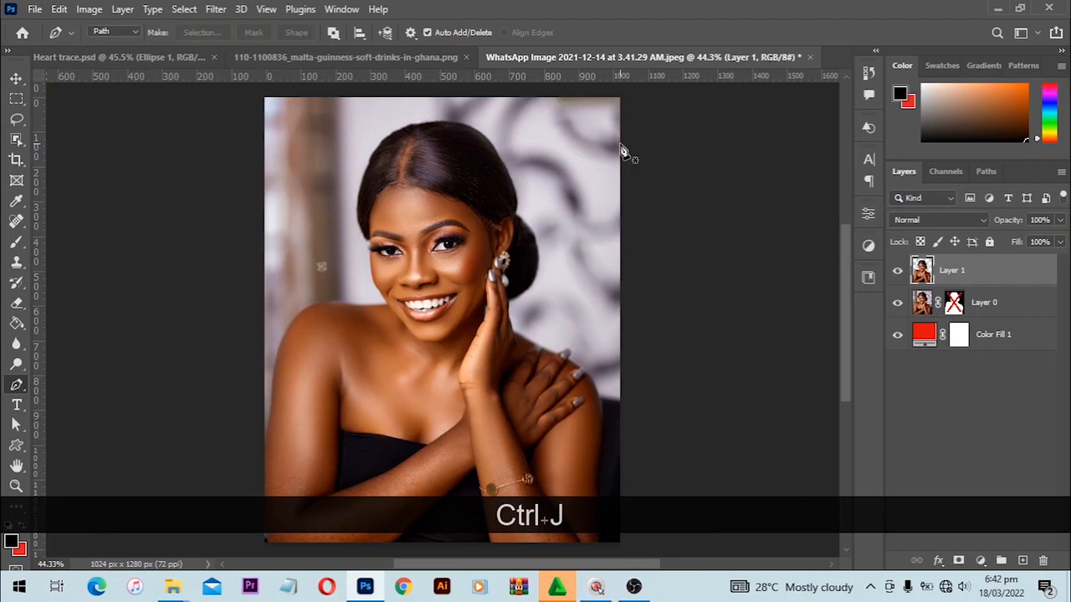
click(897, 303)
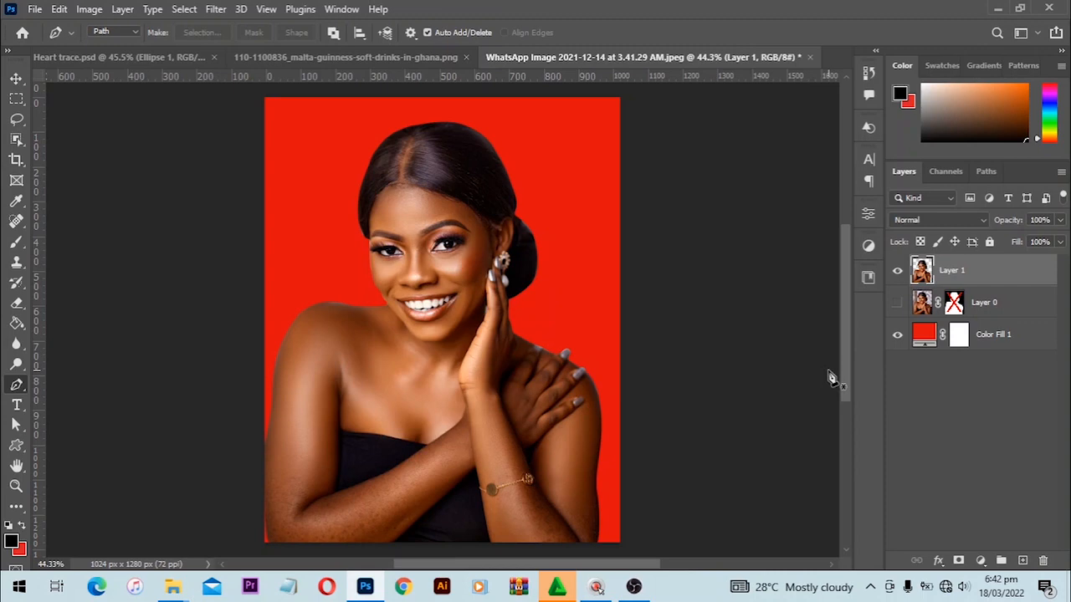
Hide Layer 1, show Layer 0 and re-enable its mask to view the Remove Background cutout up close
click(898, 270)
click(897, 304)
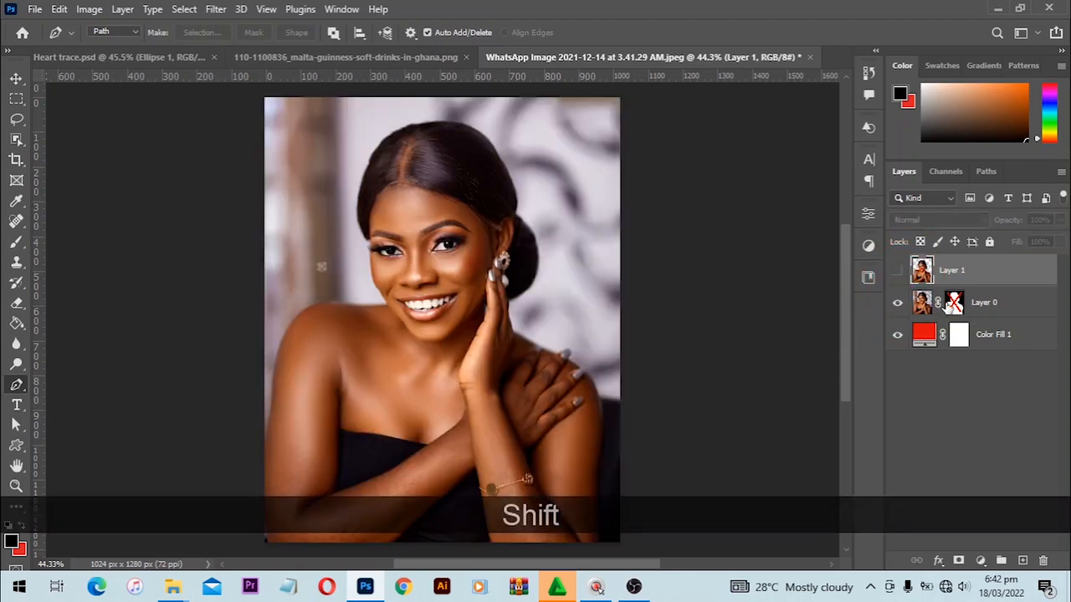
shift+click(948, 304)
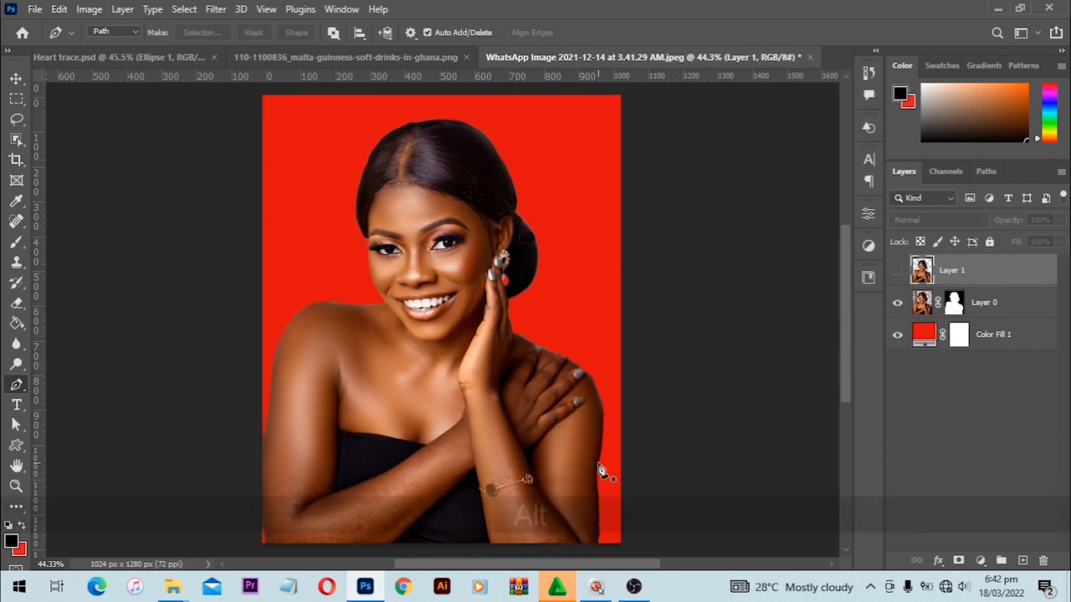
scroll(623, 410, up, 3)
scroll(623, 370, up, 1)
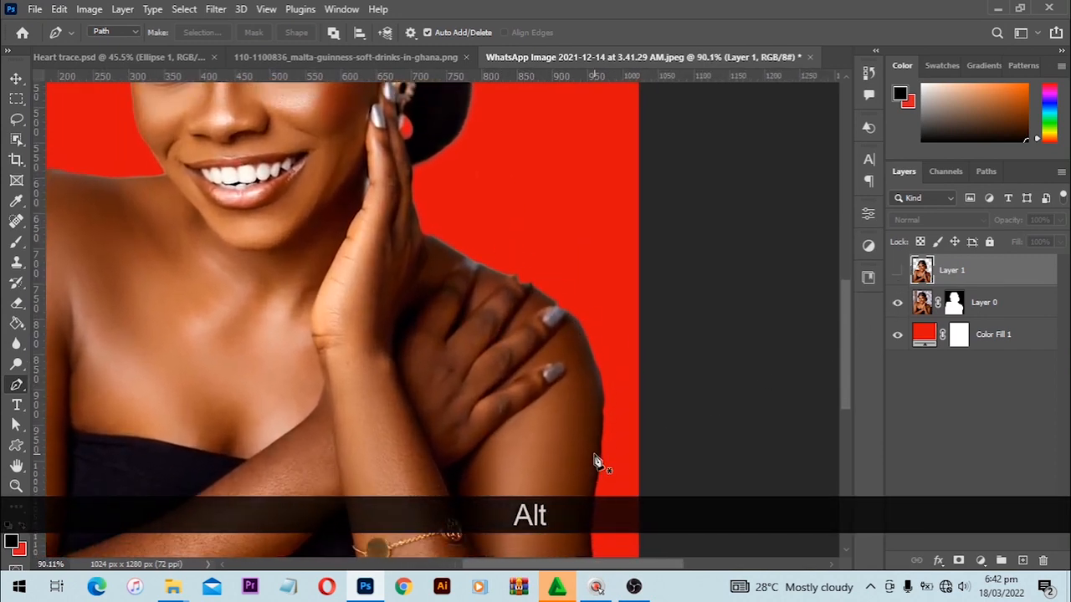
Switch the visible layer from Layer 0 to Layer 1 and examine the Pen tool cutout around the nails, arms and head
click(898, 302)
click(897, 271)
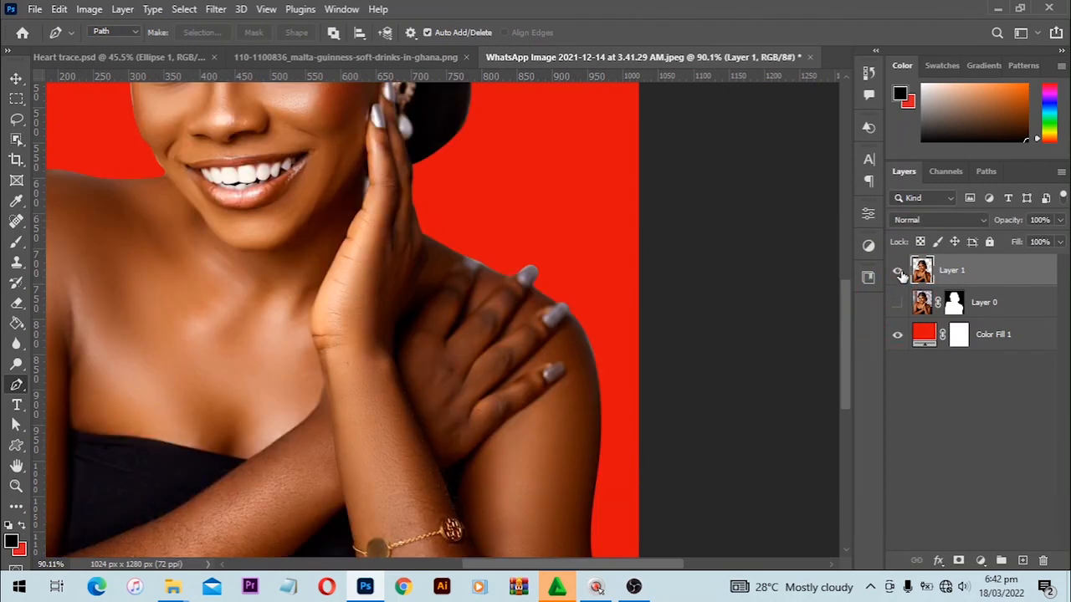
scroll(641, 426, down, 4)
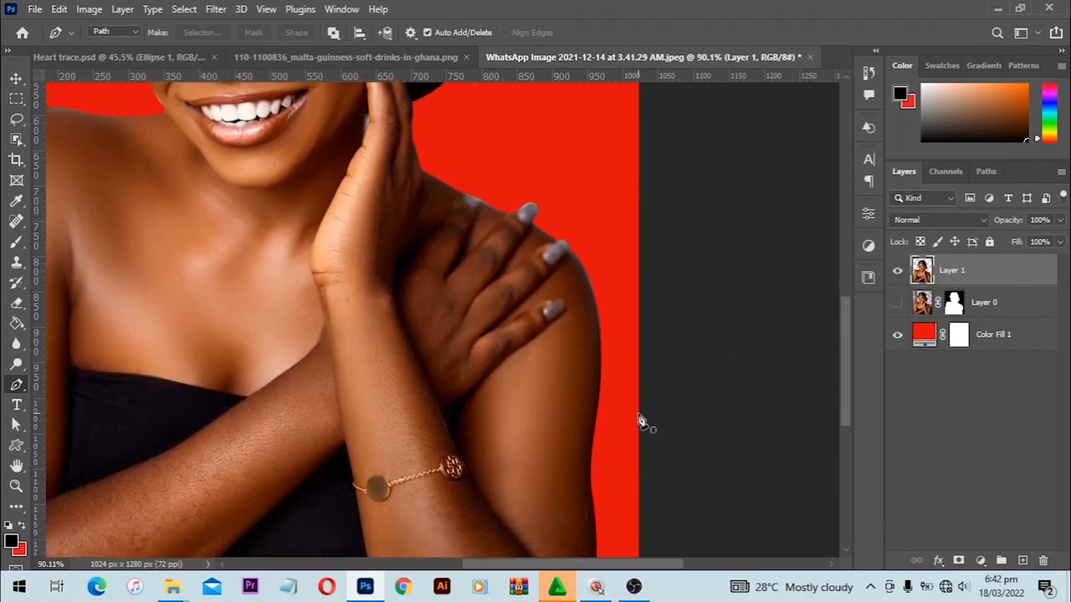
scroll(569, 402, down, 1)
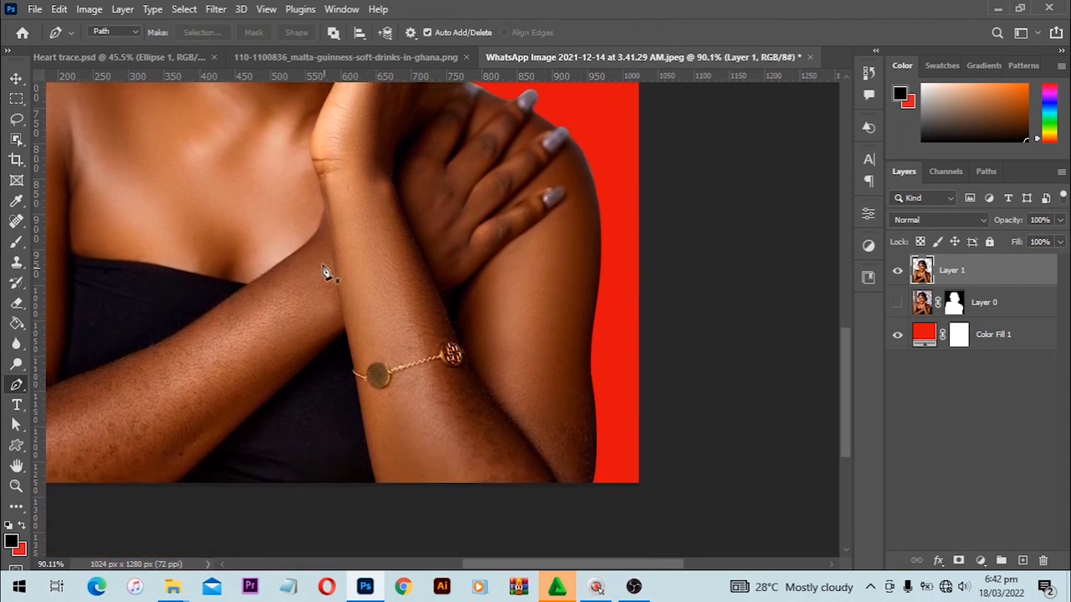
key(space)
drag(278, 244, 487, 254)
Switch visibility from Layer 1 to Layer 0 and back to compare both cutouts around the hair, face and earring
click(898, 271)
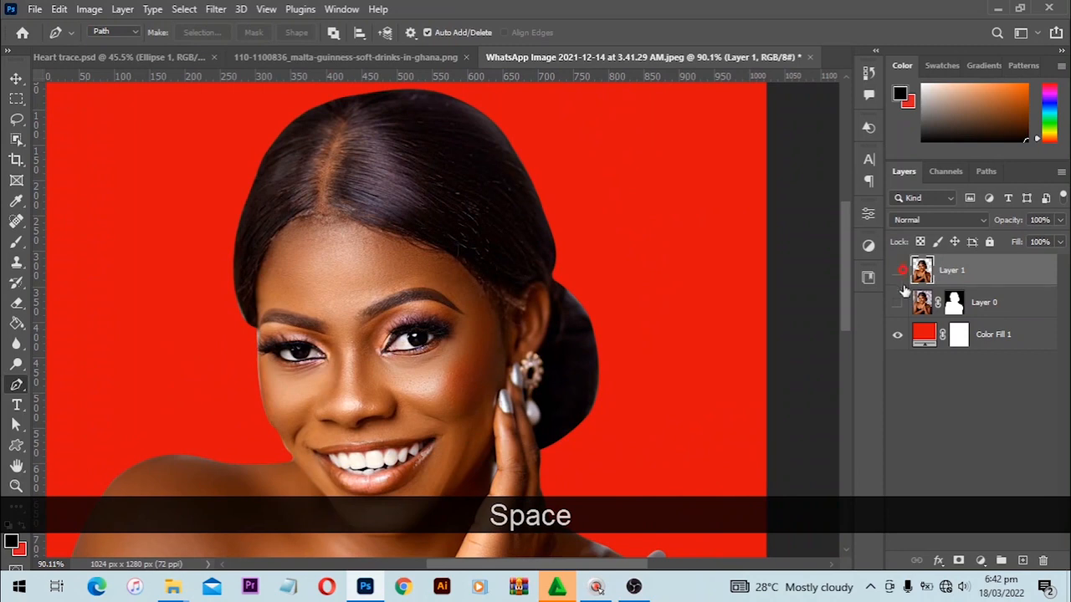
click(897, 302)
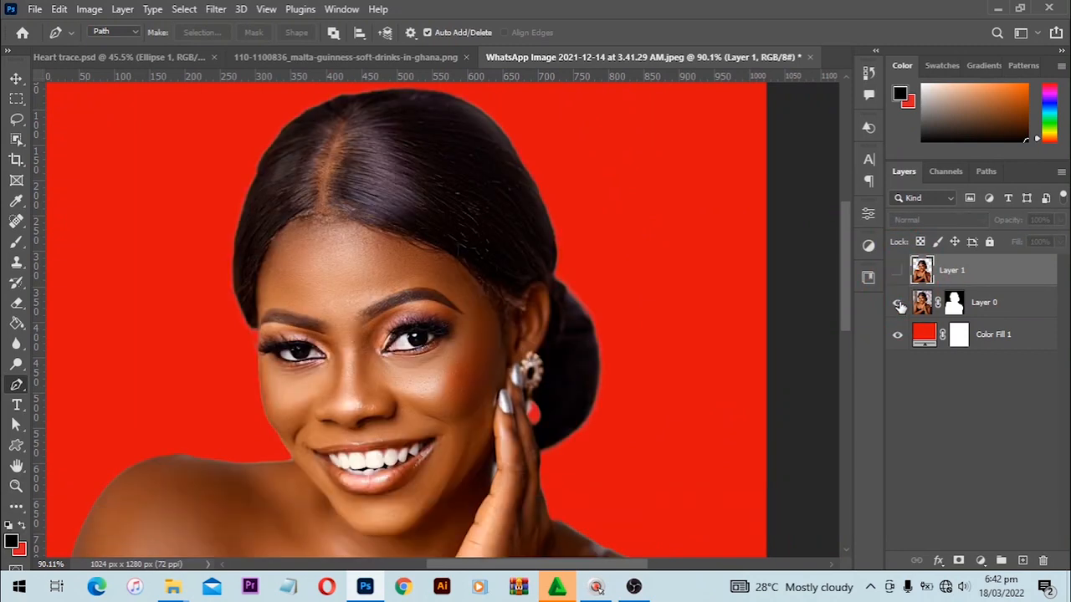
click(898, 302)
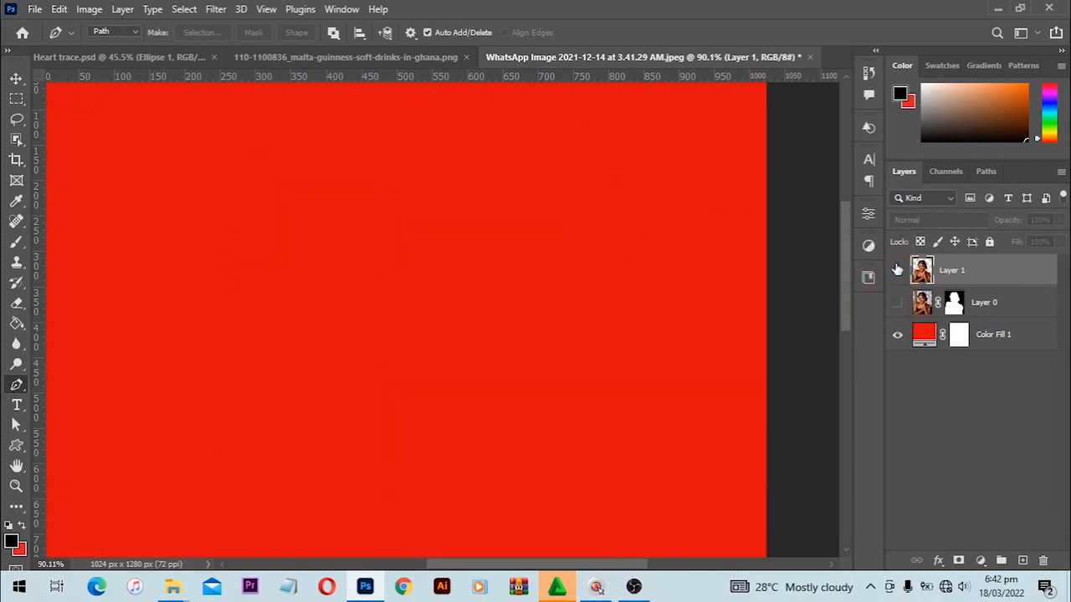
click(897, 270)
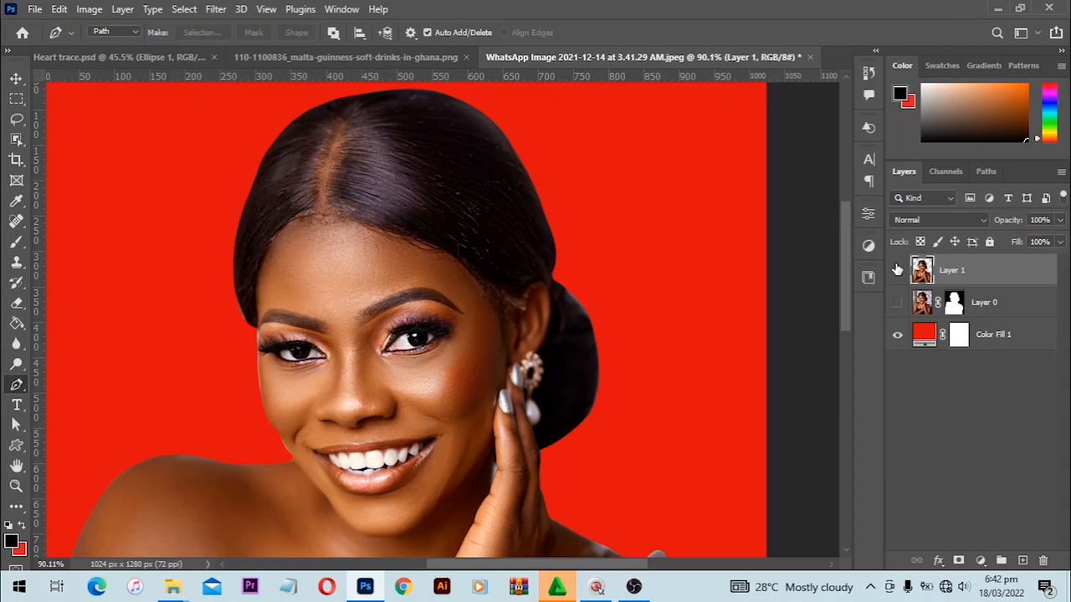
Show Layer 0 instead of Layer 1 and examine the Remove Background cutout around the earring, shoulders and fingernails
drag(897, 269, 897, 302)
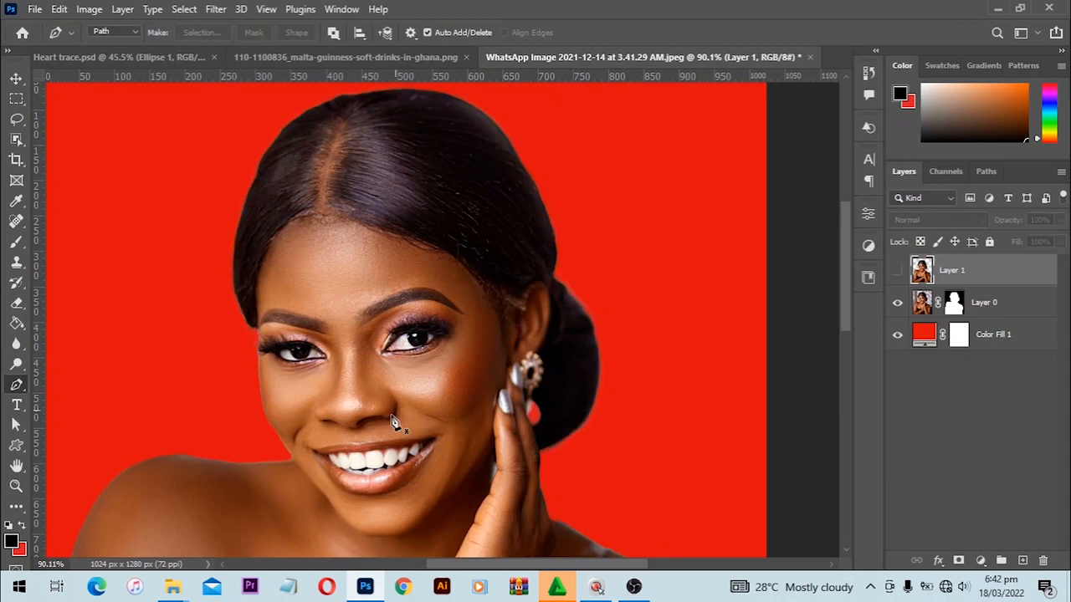
key(space)
drag(168, 471, 191, 308)
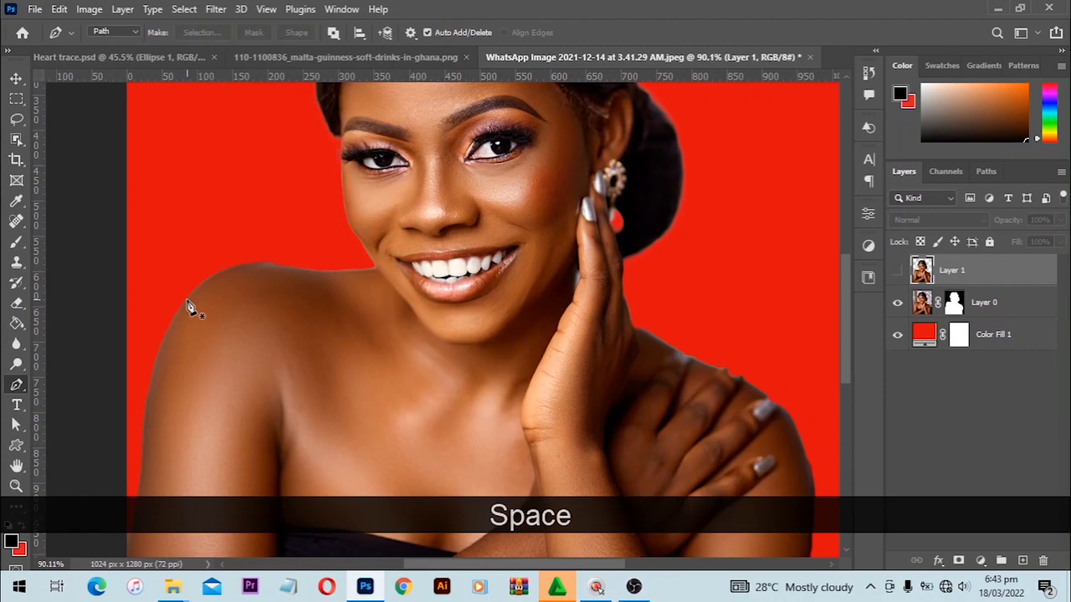
key(space)
drag(453, 230, 421, 304)
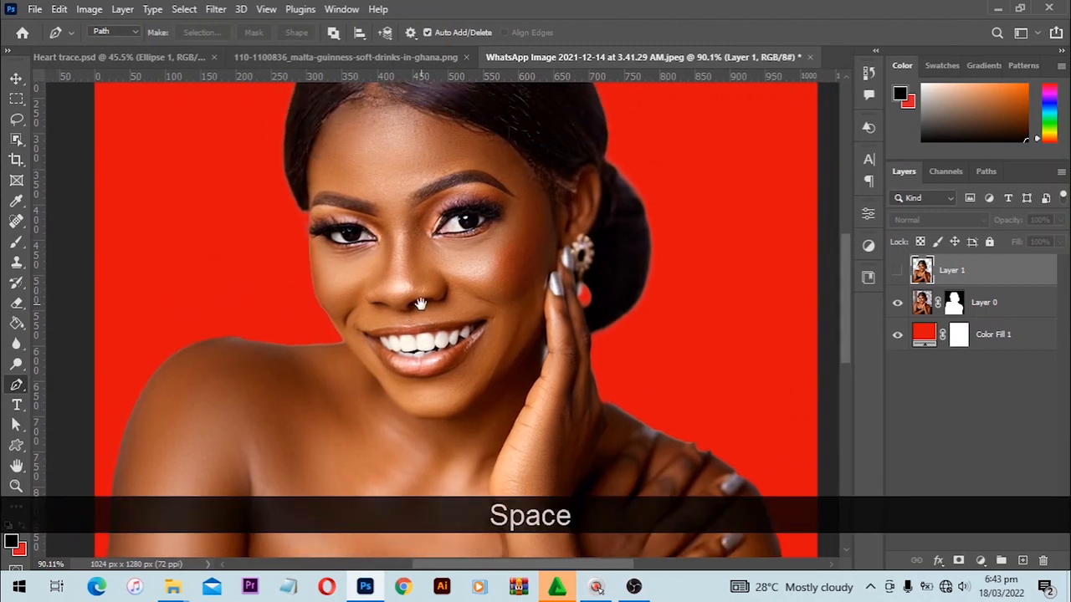
Hide Layer 0, show the Pen tool cutout on Layer 1 and fit the whole portrait in the view
click(897, 302)
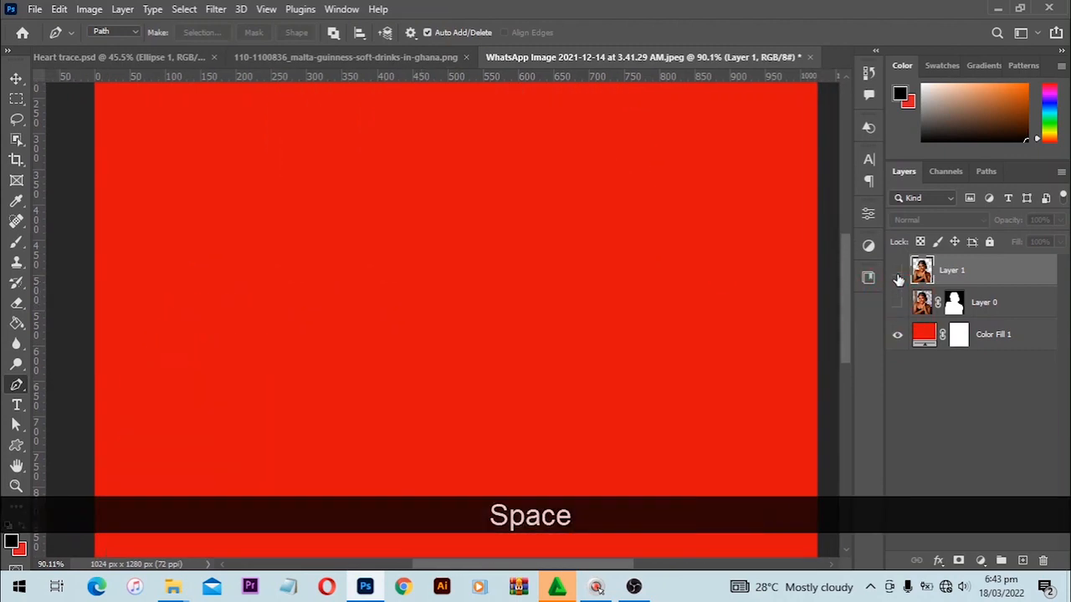
click(896, 269)
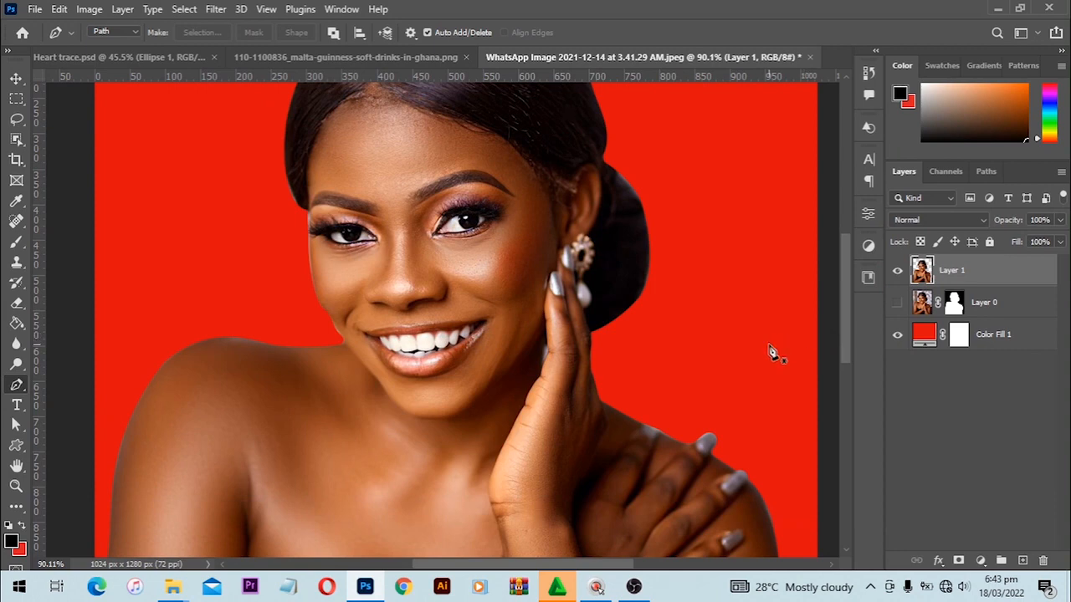
scroll(770, 355, up, 1)
key(ctrl+0)
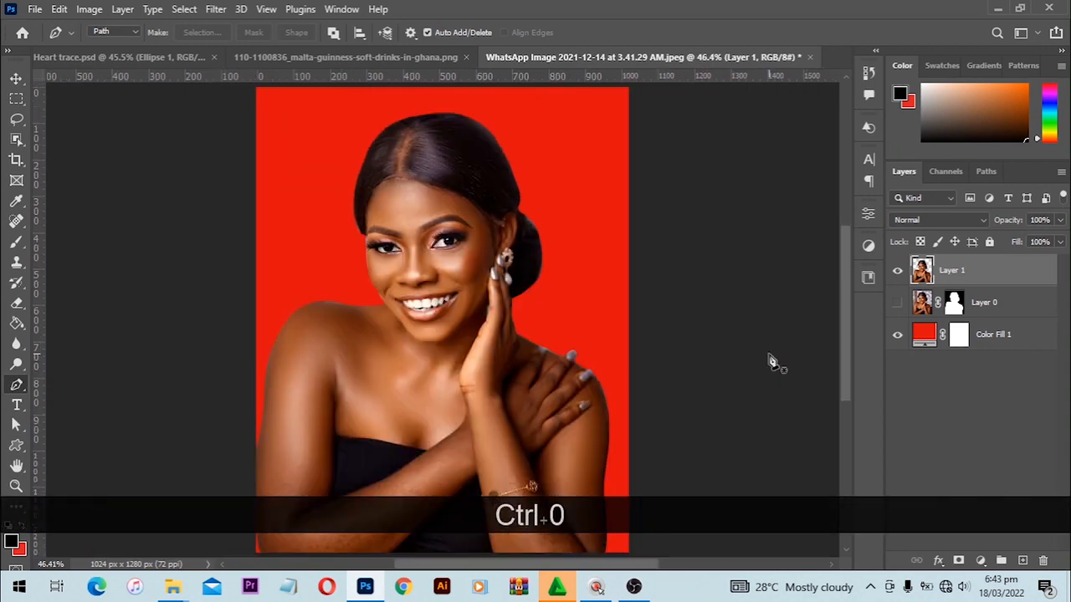